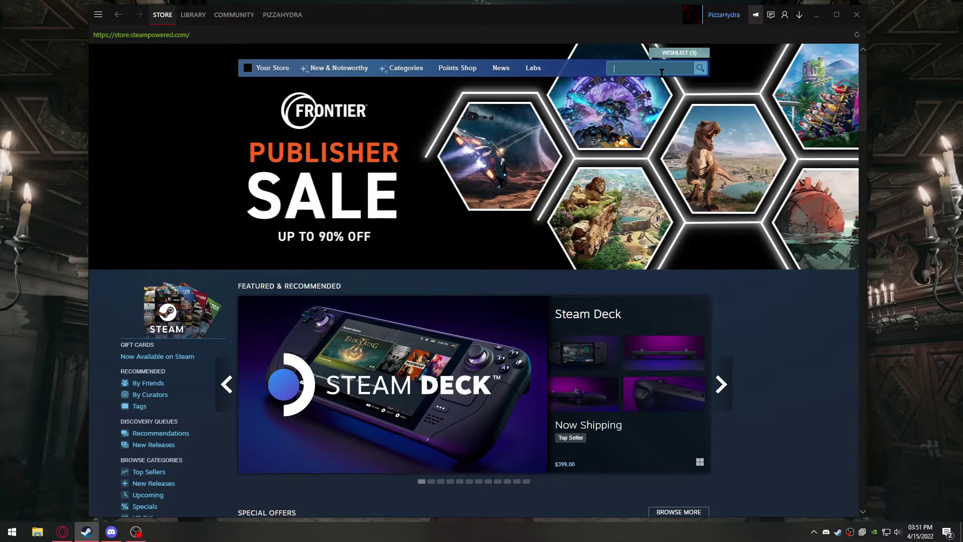
# Search the Steam store for "retroarch", open the RetroArch page and launch the program from it
pyautogui.click(661, 72)
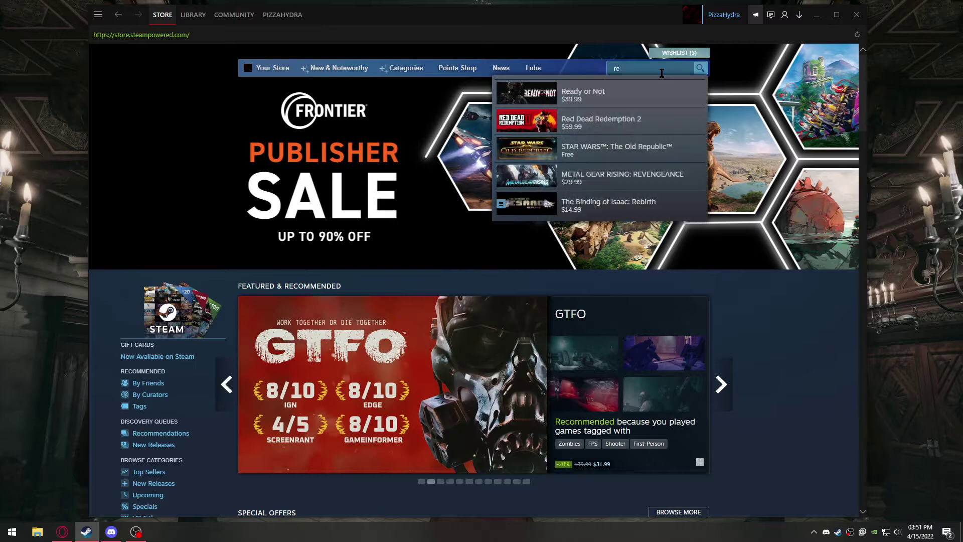
pyautogui.write('retroarch')
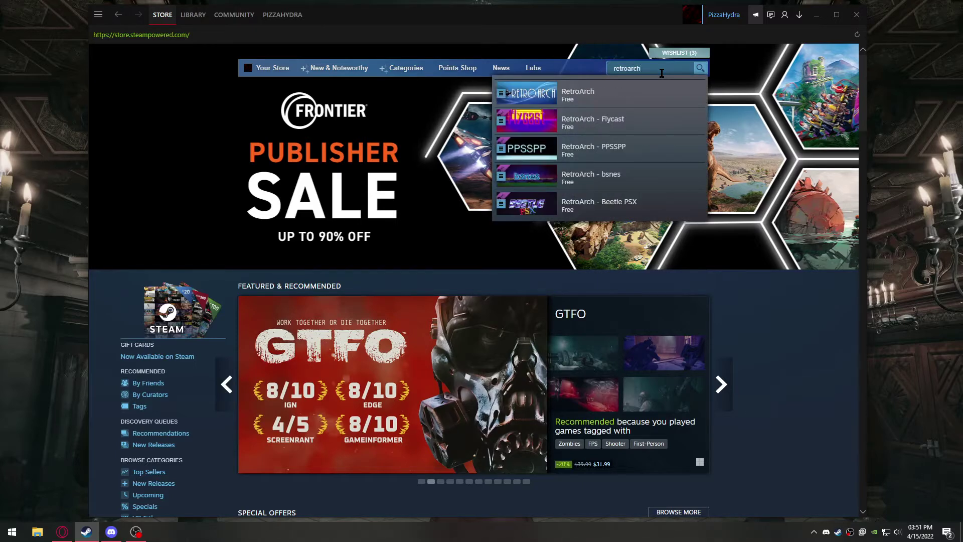
pyautogui.click(635, 96)
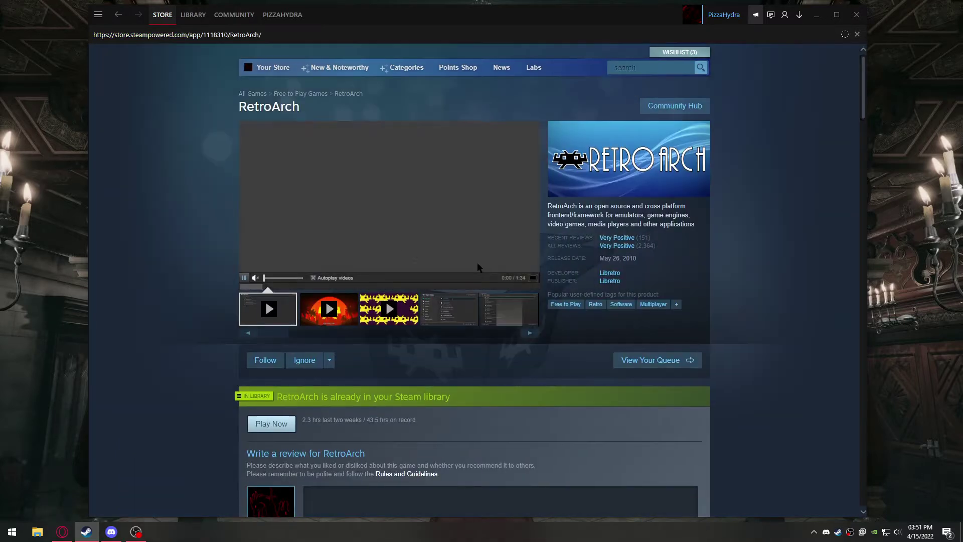
pyautogui.scroll(-6, 477, 262)
pyautogui.scroll(-3, 517, 313)
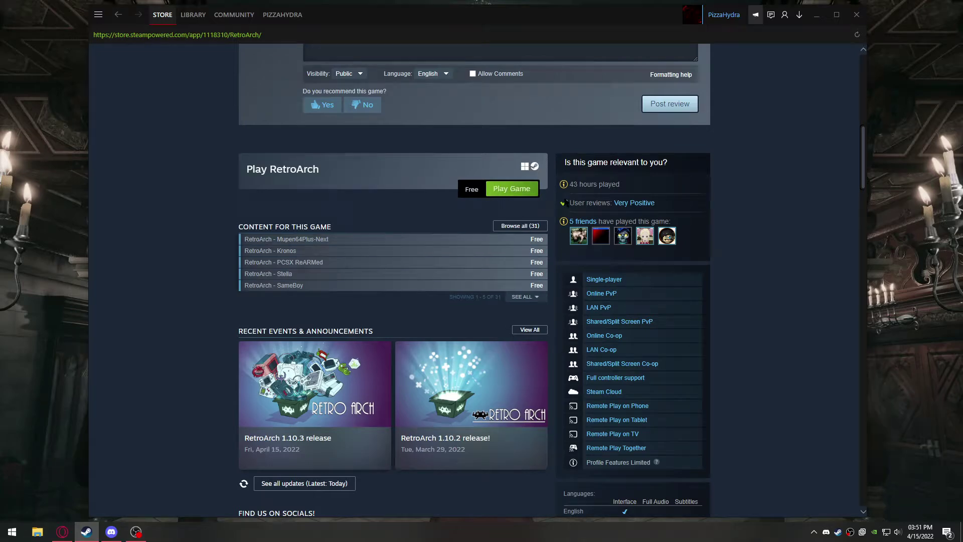
pyautogui.click(512, 189)
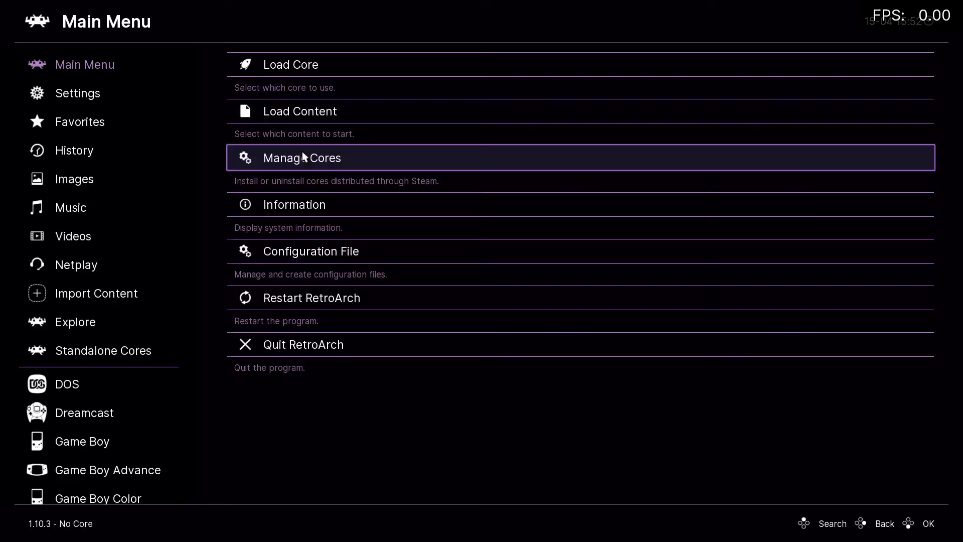
# View the Desmume core's information page in RetroArch's core manager
pyautogui.click(346, 160)
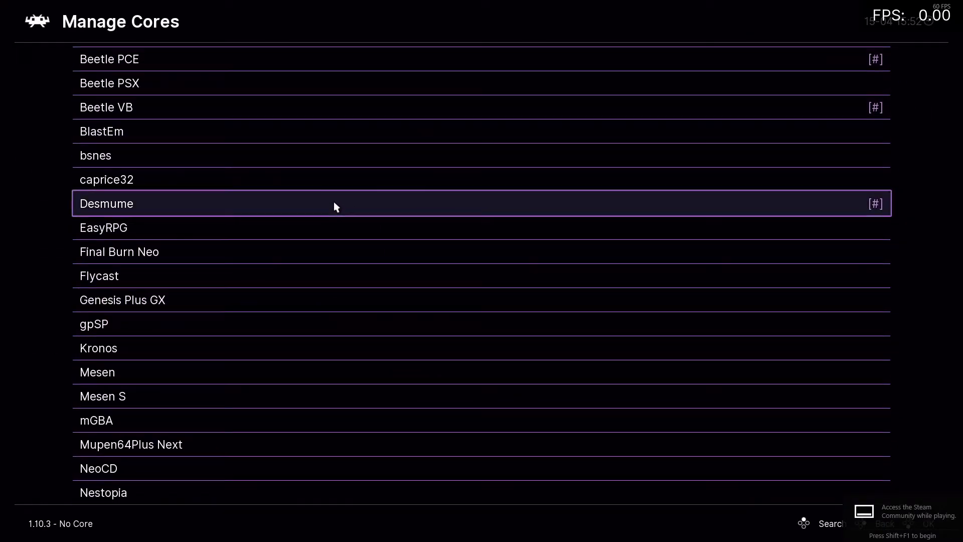
pyautogui.click(384, 203)
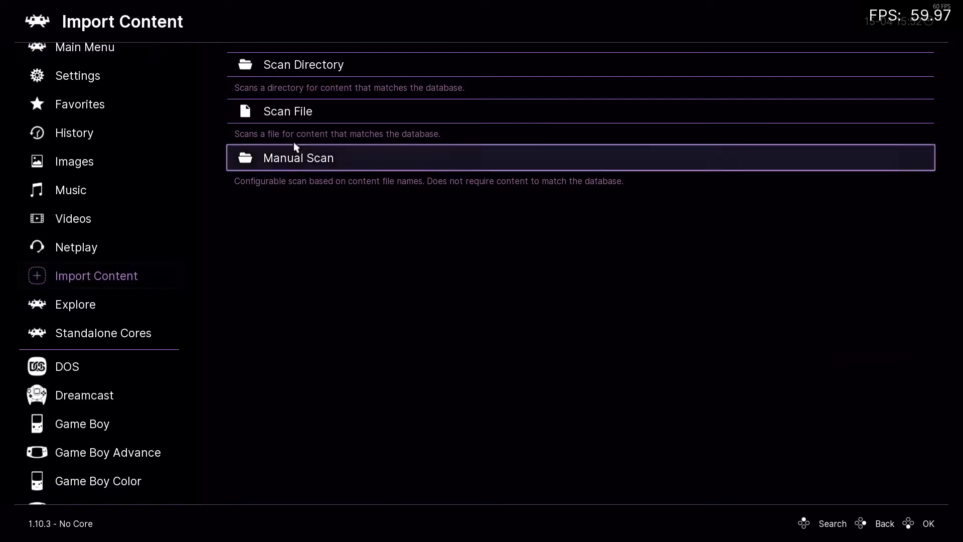
# Browse the content file picker from X:\ROMs up to the list of drives, then leave it without choosing a file
pyautogui.click(304, 110)
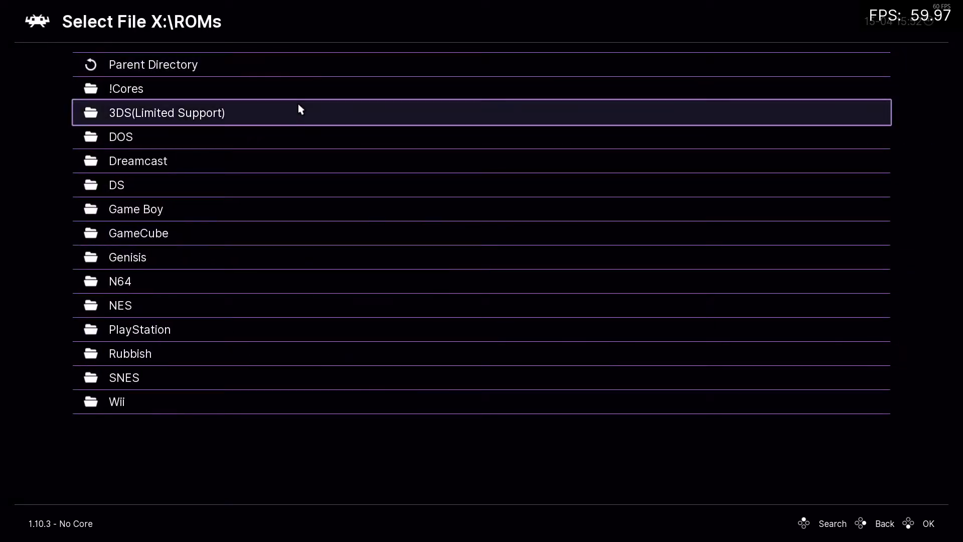
pyautogui.click(229, 60)
pyautogui.click(229, 59)
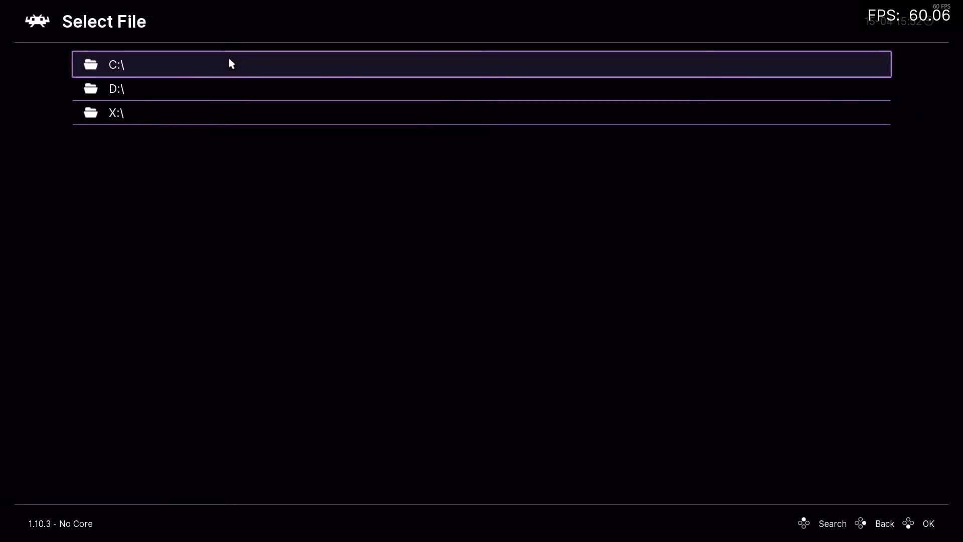
pyautogui.rightClick(191, 75)
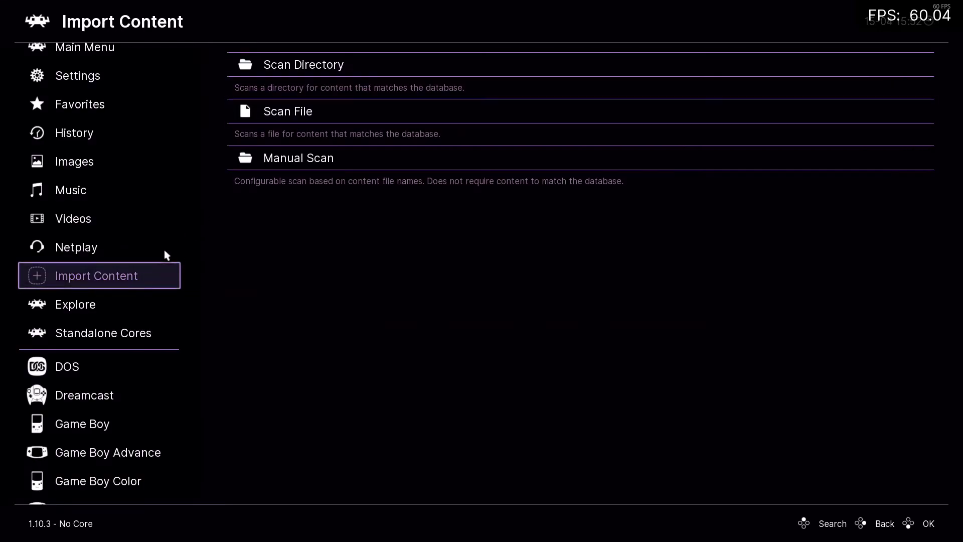
# Launch Call of Duty - Black Ops (USA) from the Nintendo DS playlist
pyautogui.scroll(-8, 146, 316)
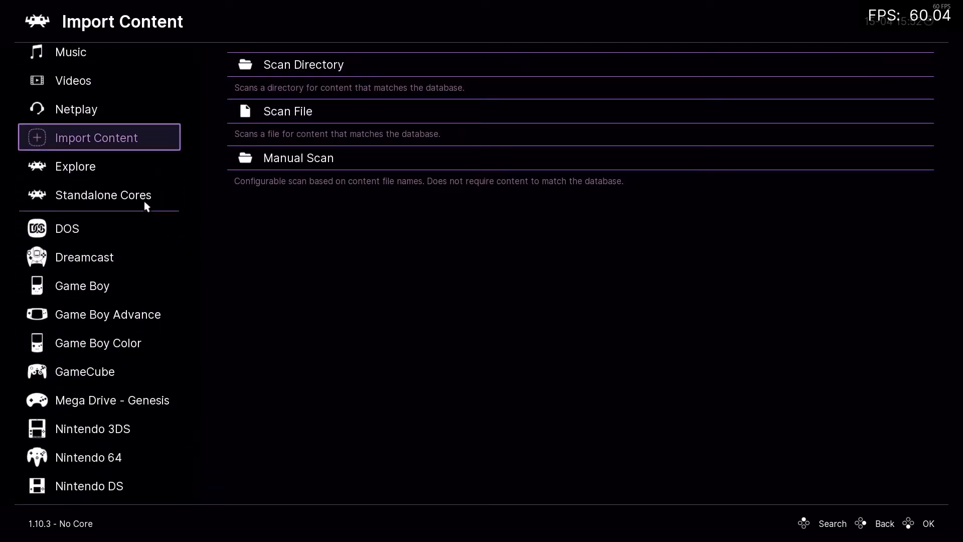
pyautogui.scroll(-4, 119, 227)
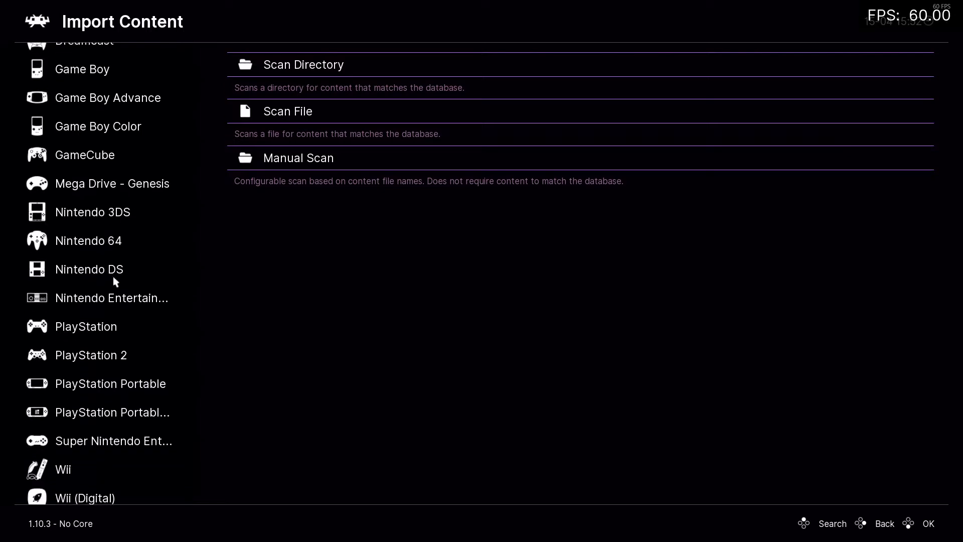
pyautogui.click(116, 274)
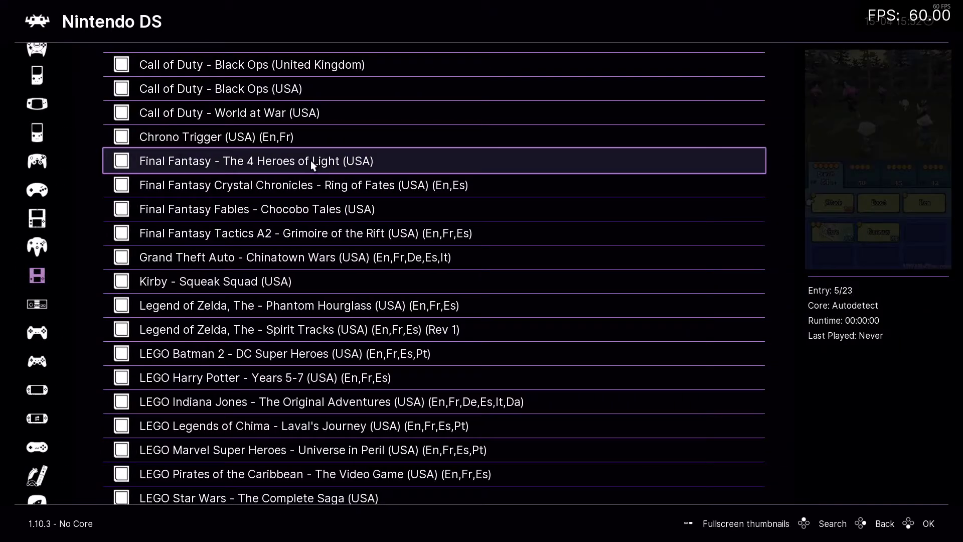
pyautogui.click(312, 82)
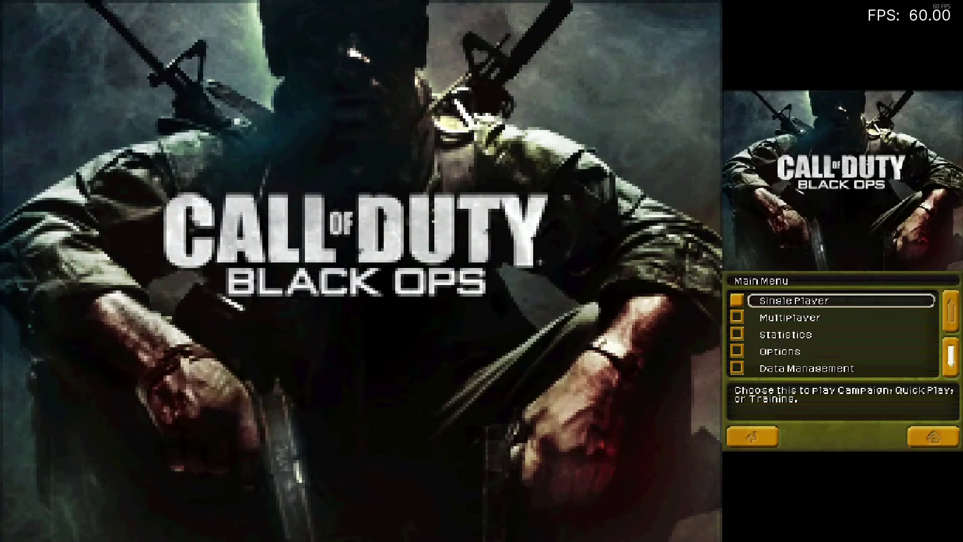
# Bring up the quick menu over the running game and open its core options
pyautogui.press('F1')
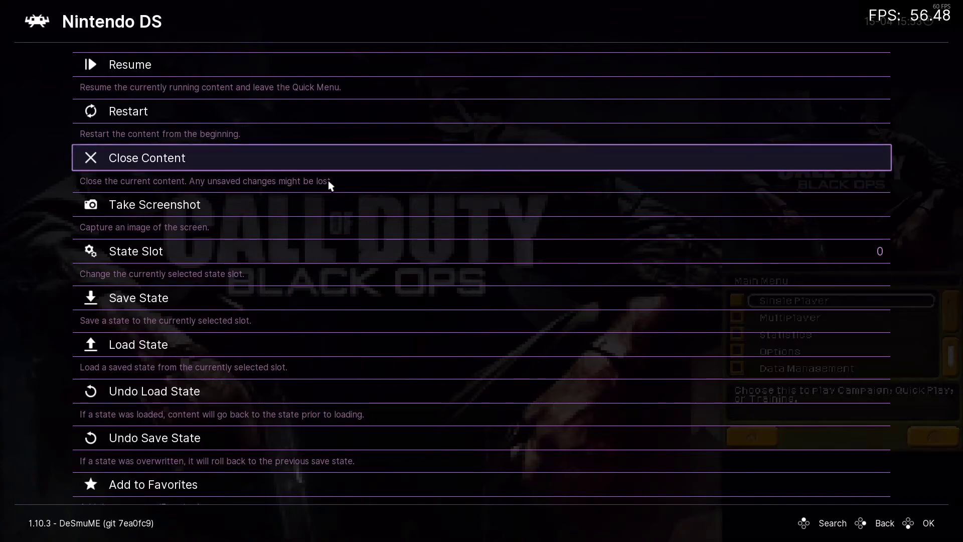
pyautogui.press('Down')
pyautogui.press('Down')
pyautogui.press('Down')
pyautogui.press('Down')
pyautogui.press('Down')
pyautogui.press('Down')
pyautogui.press('Down')
pyautogui.press('Down')
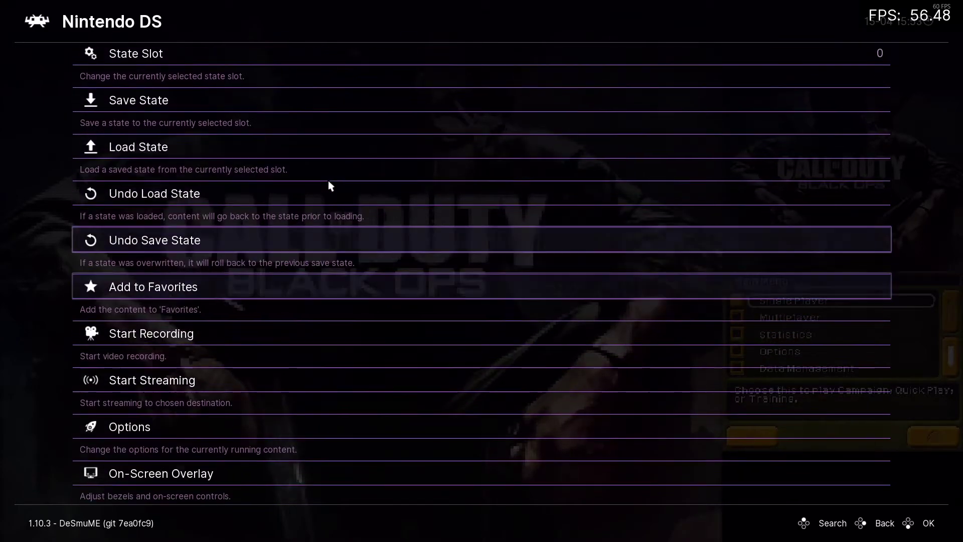
pyautogui.press('Down')
pyautogui.press('Down')
pyautogui.press('Down')
pyautogui.press('Up')
pyautogui.press('Return')
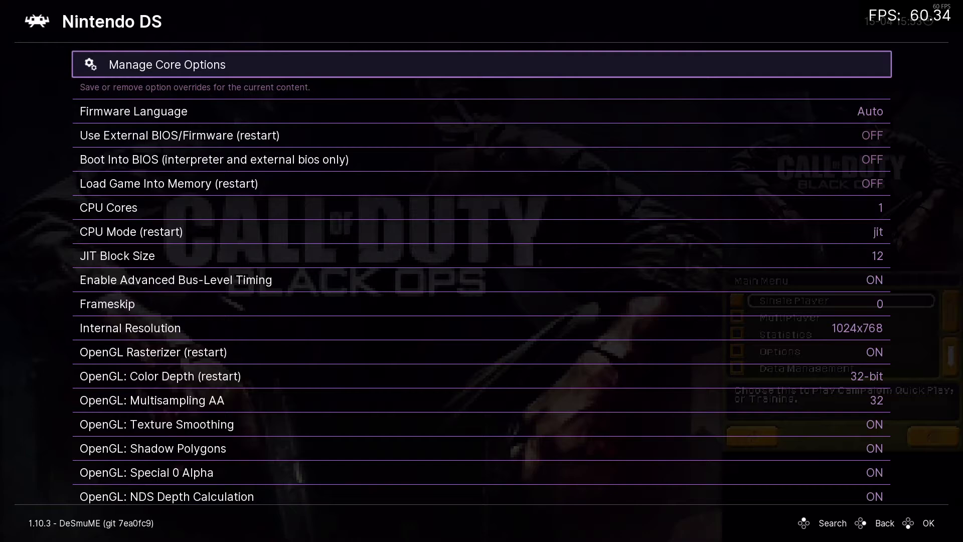
# Examine the DeSmuME rendering options, including Internal Resolution and the OpenGL settings
pyautogui.press('Down')
pyautogui.press('Down')
pyautogui.press('Down')
pyautogui.press('Down')
pyautogui.press('Down')
pyautogui.press('Down')
pyautogui.press('Down')
pyautogui.press('Down')
pyautogui.press('Down')
pyautogui.press('Down')
pyautogui.press('Down')
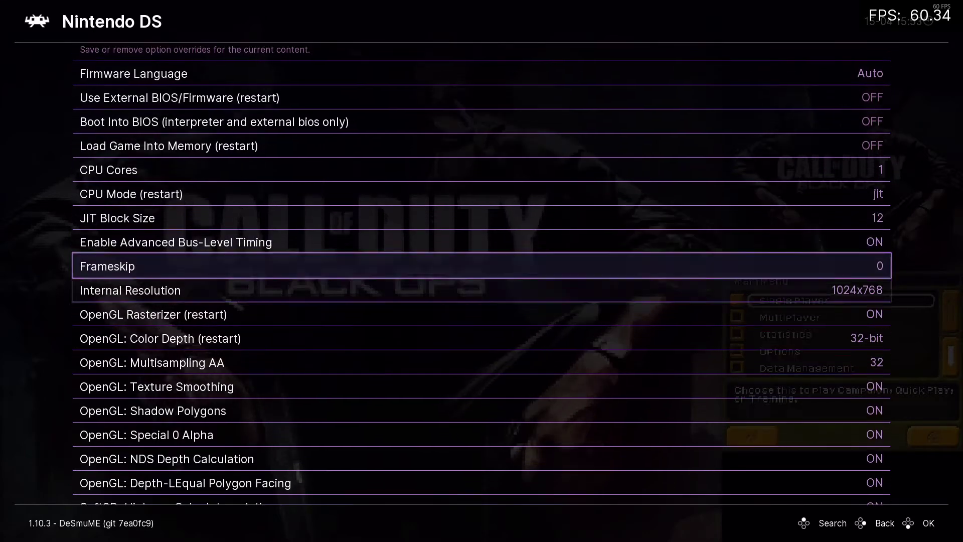
pyautogui.press('Down')
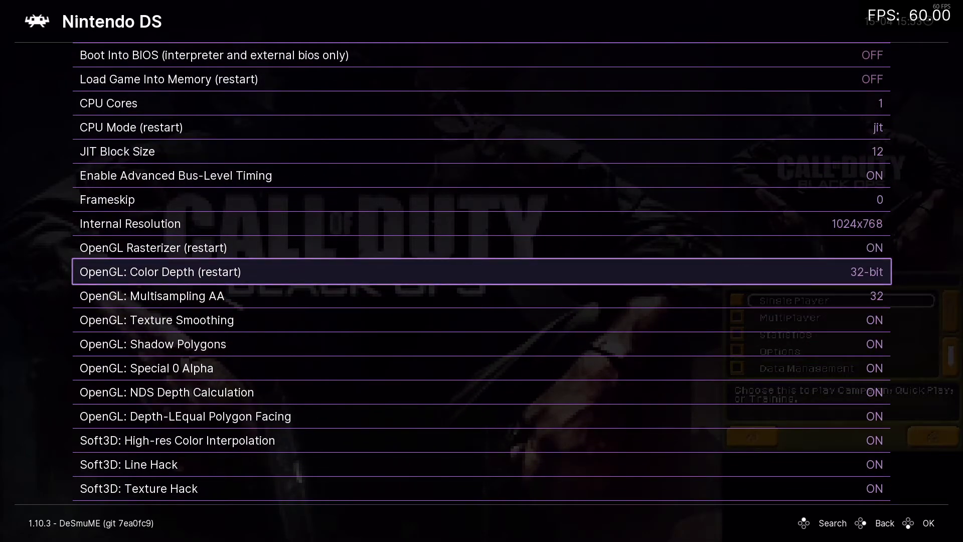
pyautogui.press('Up')
pyautogui.press('Up')
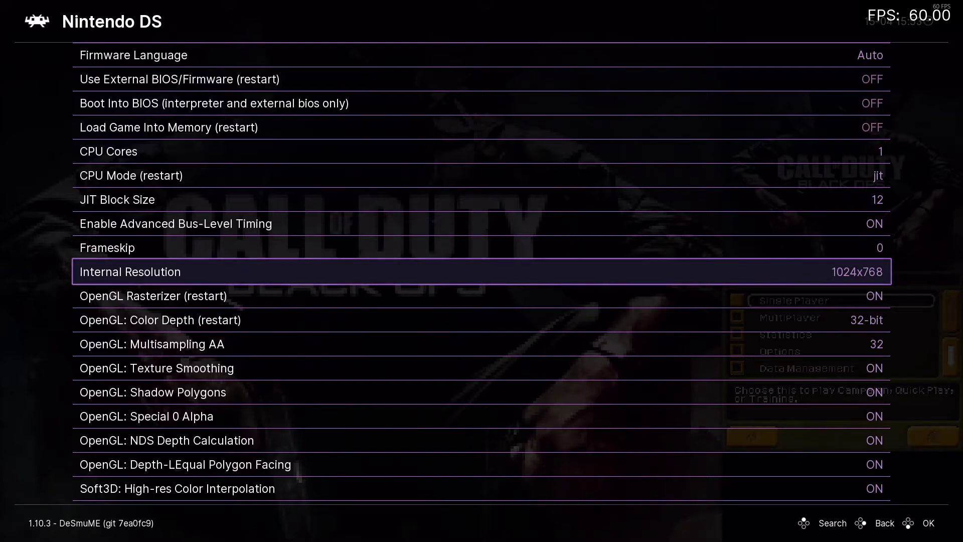
# Examine the DeSmuME texture scaling, Screen Layout, Hybrid Layout and pointer options
pyautogui.press('Down')
pyautogui.press('Down')
pyautogui.press('Down')
pyautogui.press('Down')
pyautogui.press('Down')
pyautogui.press('Down')
pyautogui.press('Down')
pyautogui.press('Down')
pyautogui.press('Down')
pyautogui.press('Down')
pyautogui.press('Down')
pyautogui.press('Down')
pyautogui.press('Down')
pyautogui.press('Down')
pyautogui.press('Down')
pyautogui.press('Down')
pyautogui.press('Down')
pyautogui.press('Down')
pyautogui.press('Down')
pyautogui.press('Down')
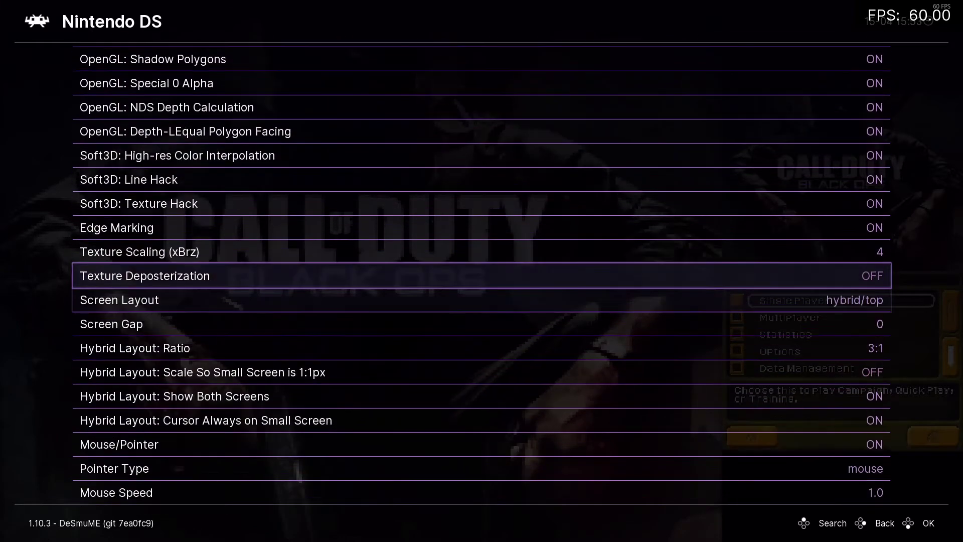
pyautogui.press('Up')
pyautogui.press('Up')
pyautogui.press('Up')
pyautogui.press('Up')
pyautogui.press('Up')
pyautogui.press('Up')
pyautogui.press('Up')
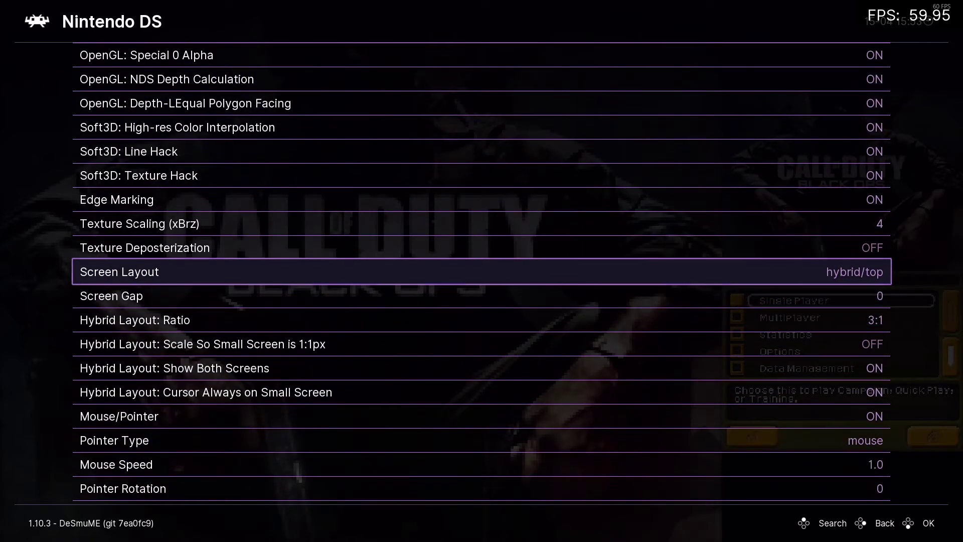
pyautogui.press('Down')
pyautogui.press('Down')
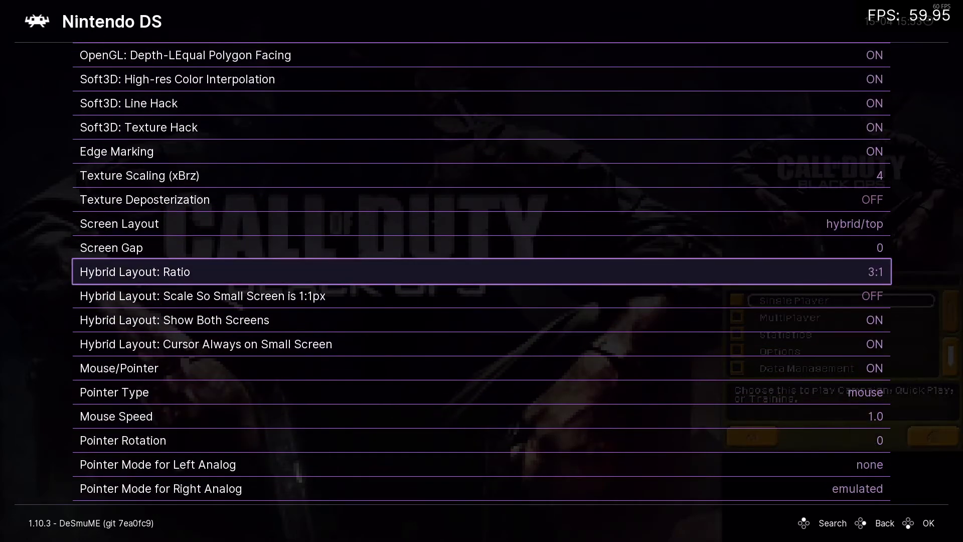
pyautogui.press('Up')
pyautogui.press('Up')
pyautogui.press('Up')
pyautogui.press('Up')
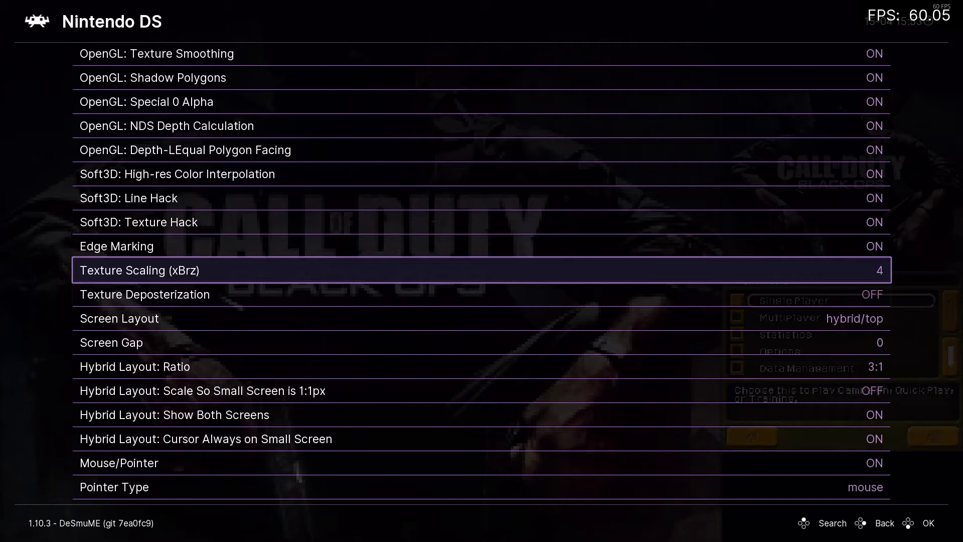
pyautogui.press('Down')
pyautogui.press('Down')
pyautogui.press('Down')
pyautogui.press('Down')
pyautogui.press('Down')
pyautogui.press('Down')
pyautogui.press('Down')
pyautogui.press('Down')
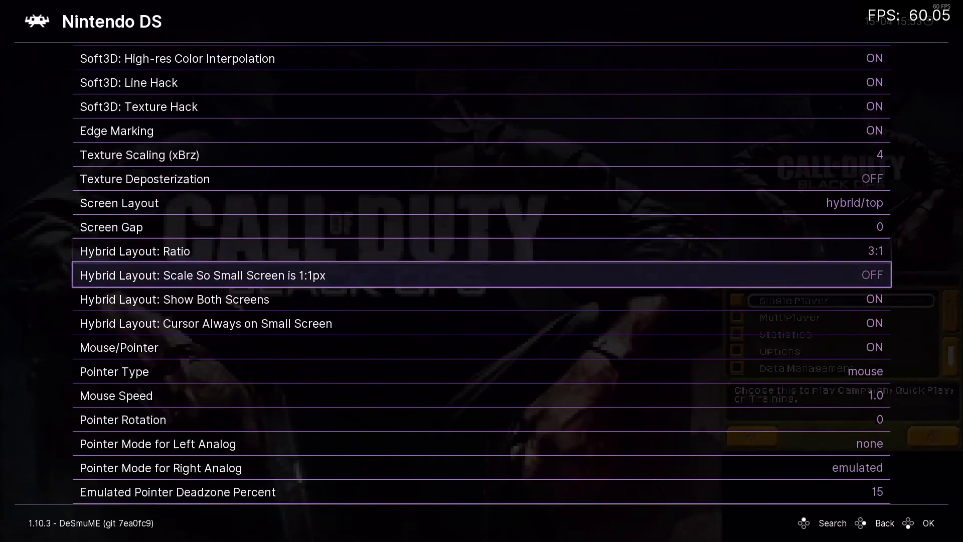
# Leave the core options and open the Port 1 control mappings for the running game
pyautogui.press('Down')
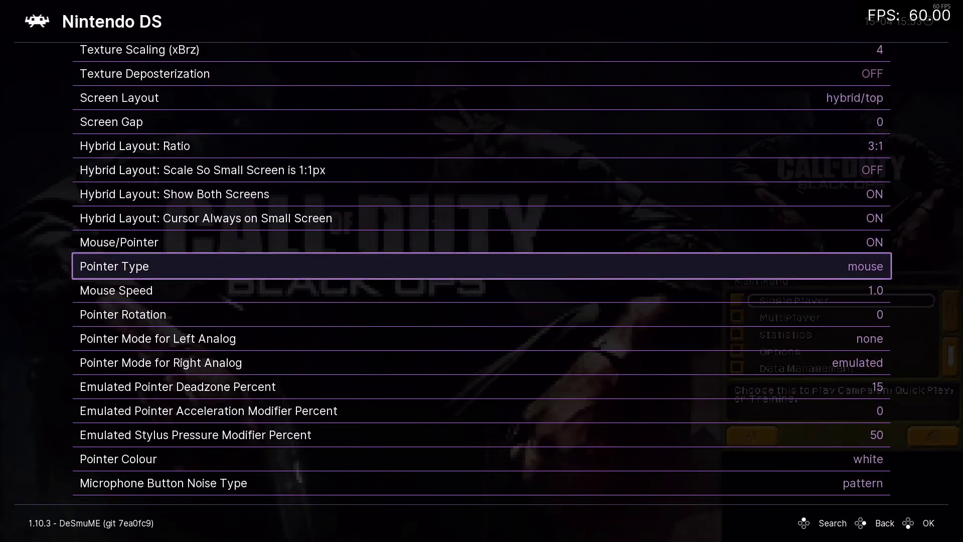
pyautogui.press('BackSpace')
pyautogui.press('Down')
pyautogui.press('Return')
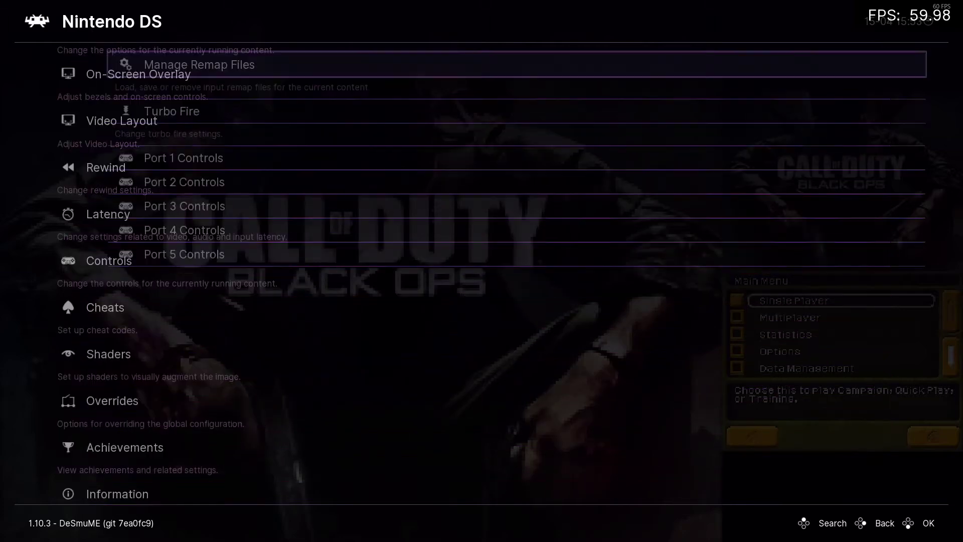
# Examine the Port 1 device settings and the controller's D-pad and button mappings
pyautogui.press('Down')
pyautogui.press('Down')
pyautogui.press('Return')
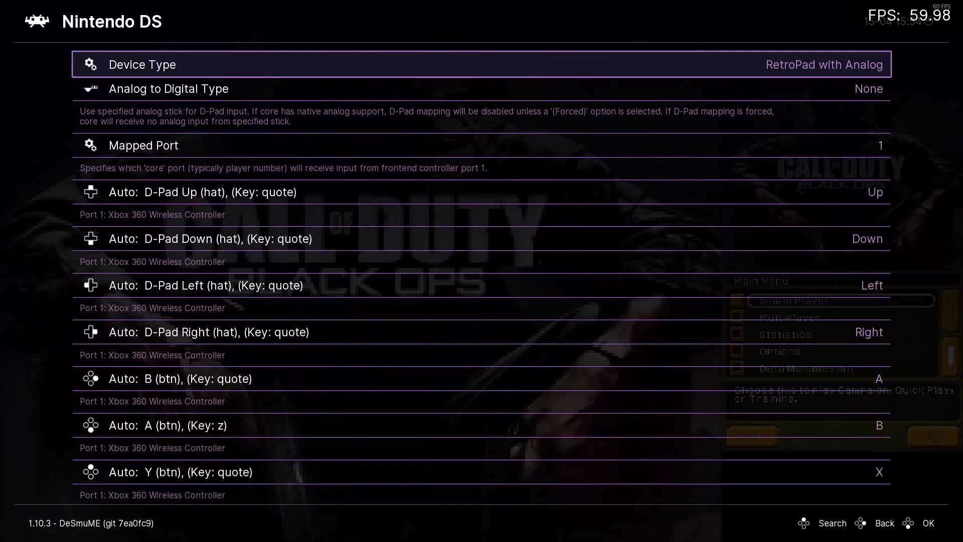
pyautogui.press('Down')
pyautogui.press('Down')
pyautogui.press('Down')
pyautogui.press('Down')
pyautogui.press('Down')
pyautogui.press('Down')
pyautogui.press('Down')
pyautogui.press('Down')
pyautogui.press('Down')
pyautogui.press('Down')
pyautogui.press('Down')
pyautogui.press('Down')
pyautogui.press('Down')
pyautogui.press('Down')
pyautogui.press('Down')
pyautogui.press('Down')
pyautogui.press('Down')
pyautogui.press('Down')
pyautogui.press('Down')
pyautogui.press('Down')
pyautogui.press('Down')
pyautogui.press('Down')
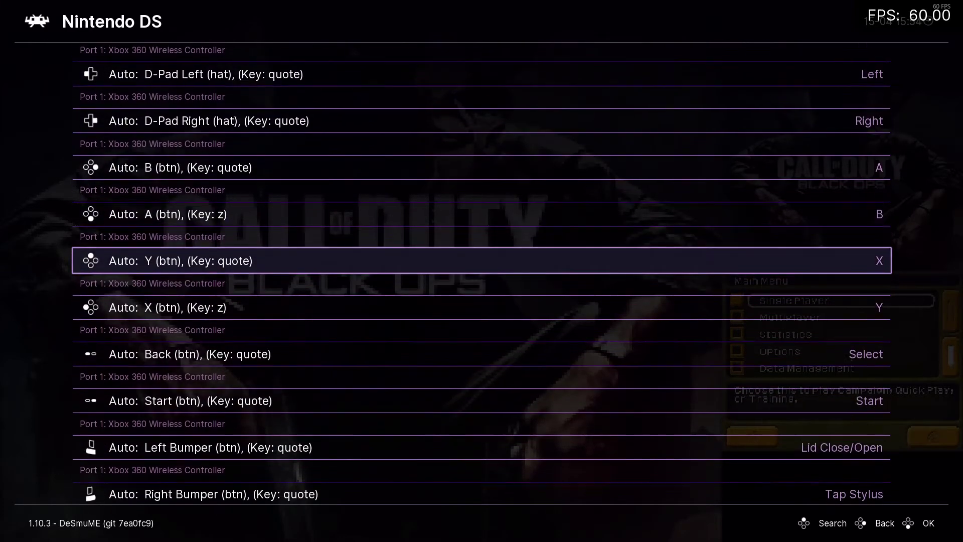
pyautogui.press('Down')
pyautogui.press('Down')
pyautogui.press('Down')
pyautogui.press('Down')
pyautogui.press('Down')
pyautogui.press('Down')
pyautogui.press('Down')
pyautogui.press('Down')
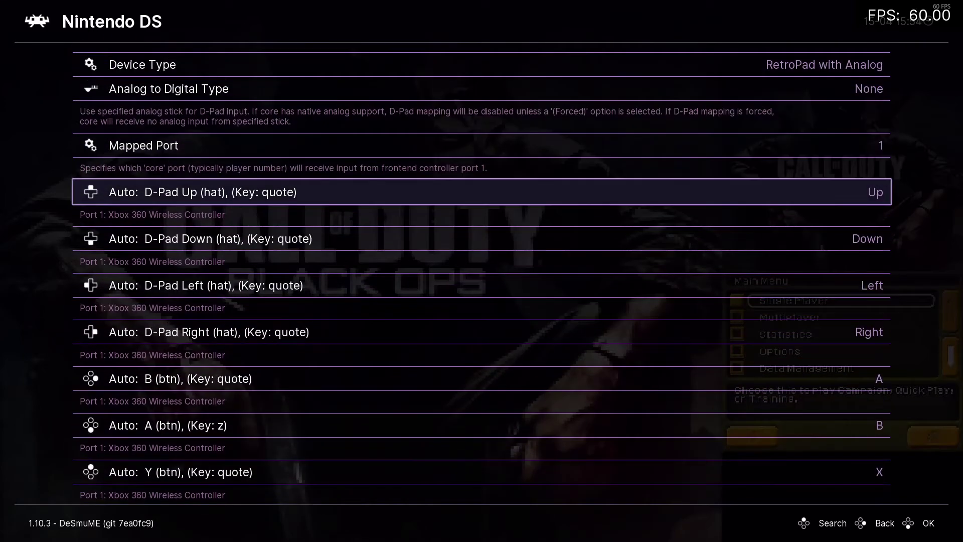
# Examine the Port 1 mappings for the right and left analog stick axes
pyautogui.press('Up')
pyautogui.press('Up')
pyautogui.press('Up')
pyautogui.press('Up')
pyautogui.press('Up')
pyautogui.press('Up')
pyautogui.press('Up')
pyautogui.press('Up')
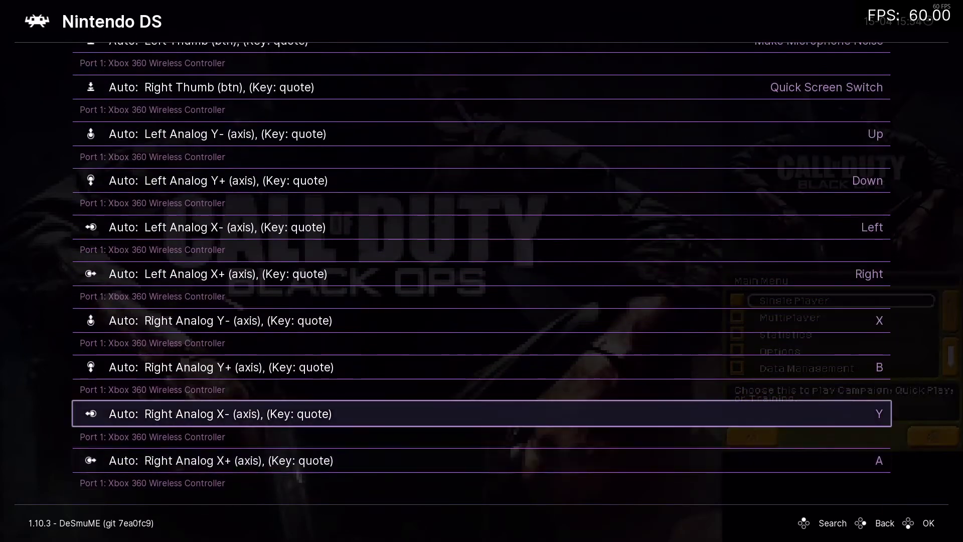
pyautogui.press('Down')
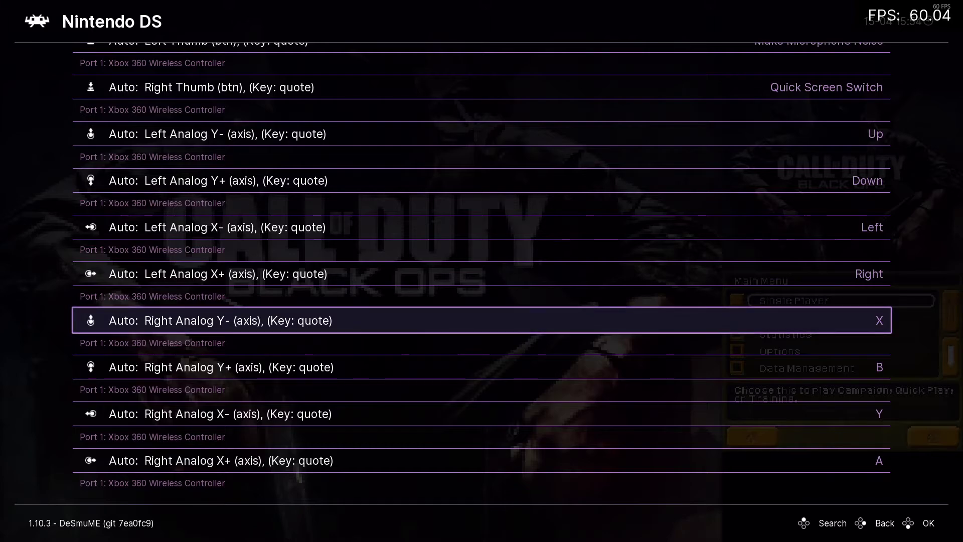
pyautogui.press('Down')
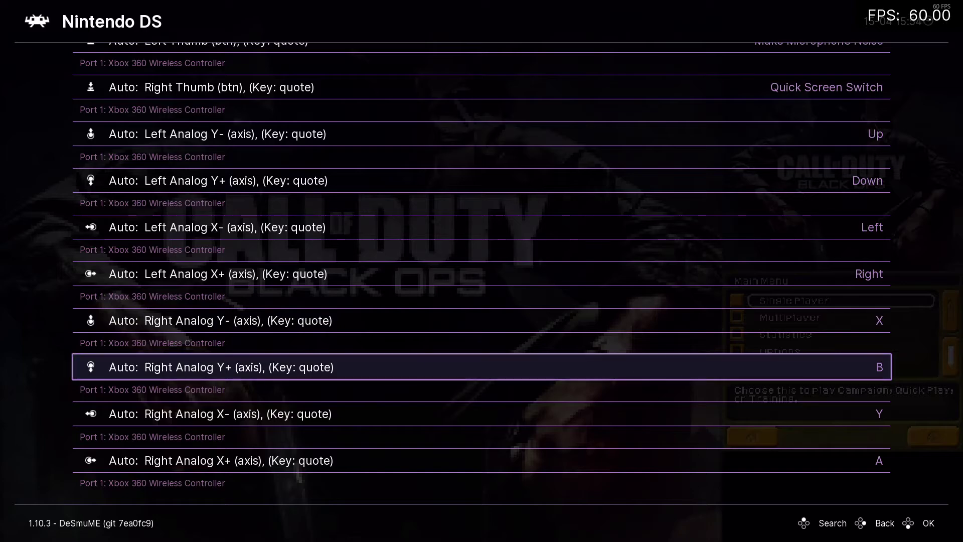
pyautogui.press('Down')
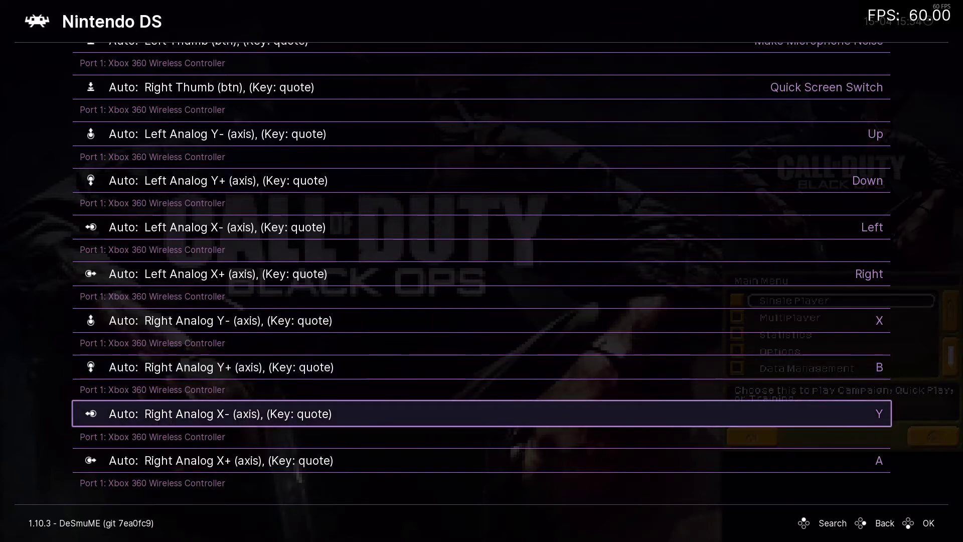
pyautogui.press('Up')
pyautogui.press('Up')
pyautogui.press('Up')
pyautogui.press('Up')
pyautogui.press('Up')
pyautogui.press('Up')
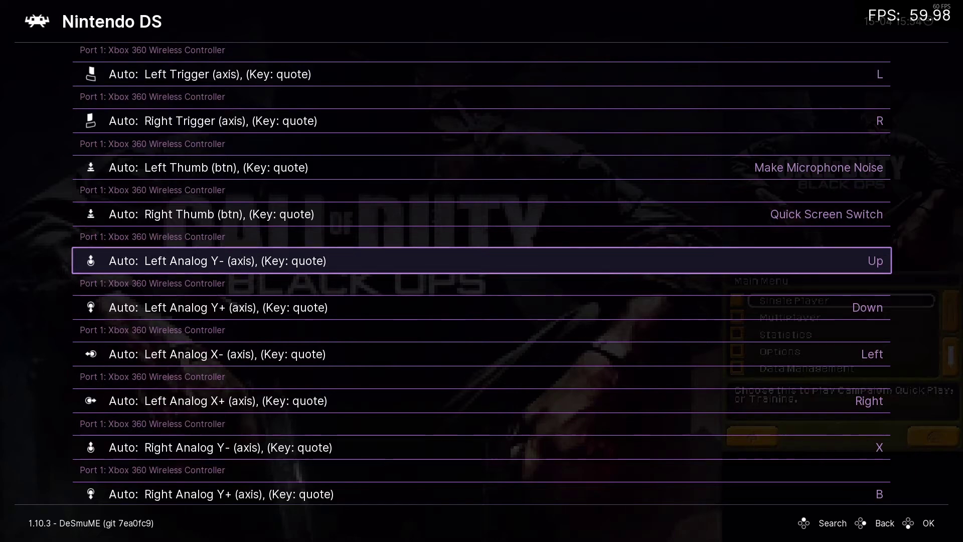
# Examine the Port 1 mapping of each left analog stick direction
pyautogui.press('Down')
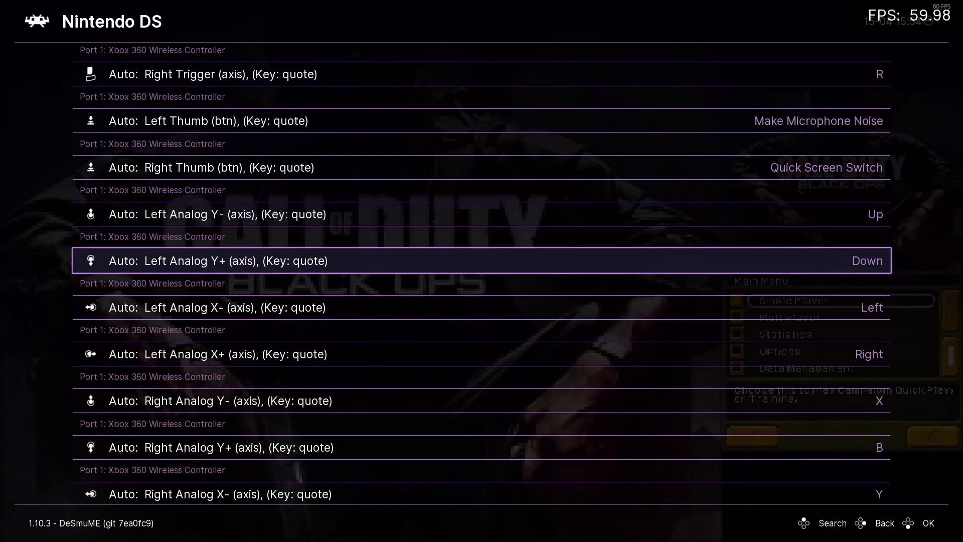
pyautogui.press('Down')
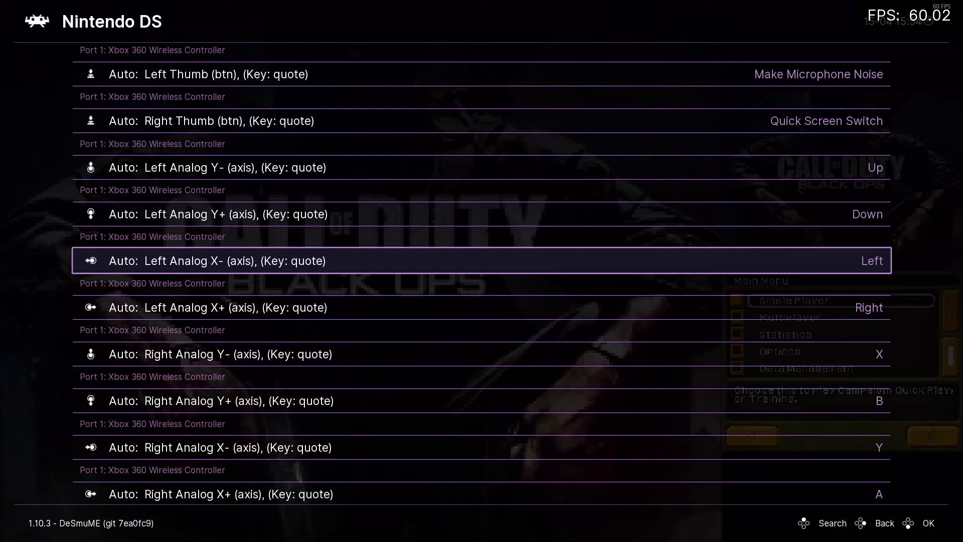
pyautogui.press('Down')
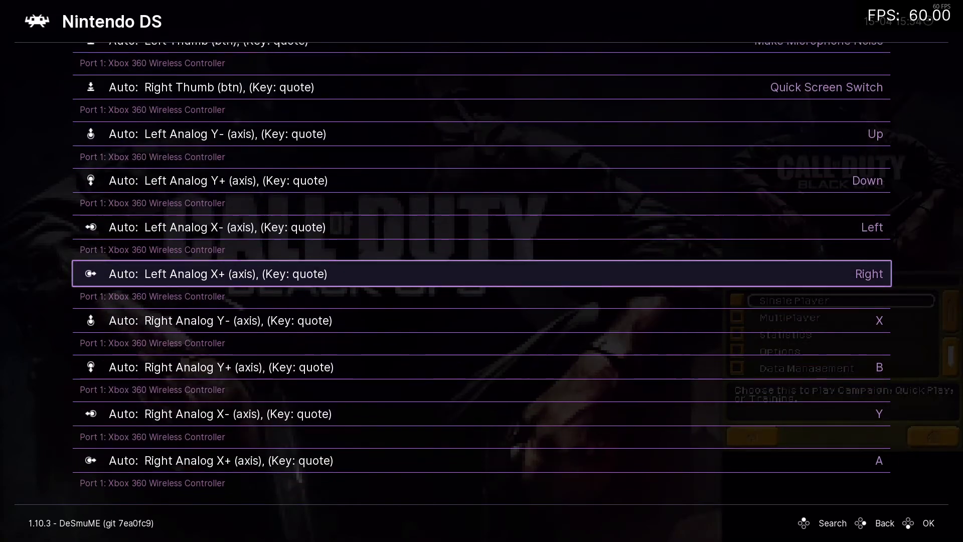
pyautogui.press('Down')
pyautogui.press('Down')
pyautogui.press('Down')
pyautogui.press('Down')
pyautogui.press('Down')
pyautogui.press('Down')
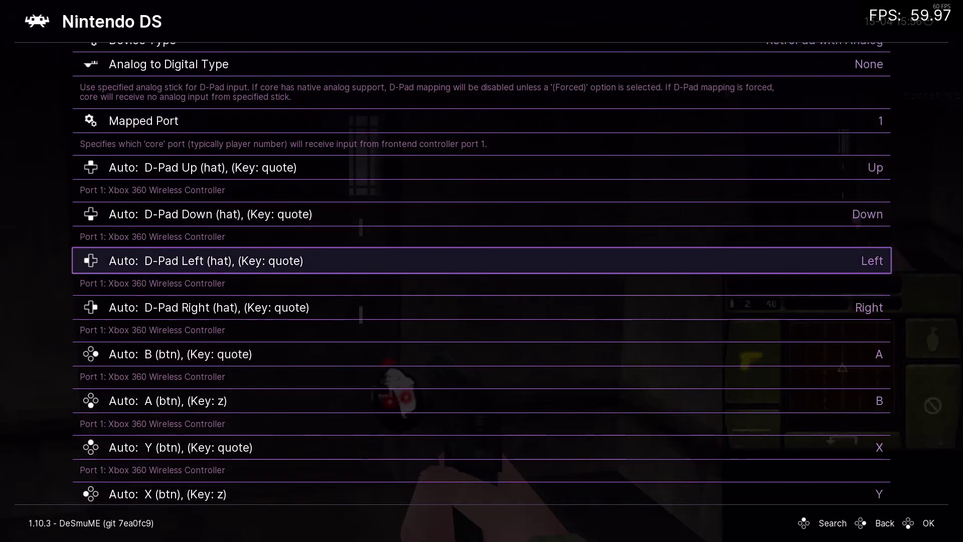
# Examine the Port 1 mappings for the controller's bumpers and triggers
pyautogui.press('Down')
pyautogui.press('Down')
pyautogui.press('Down')
pyautogui.press('Down')
pyautogui.press('Down')
pyautogui.press('Down')
pyautogui.press('Down')
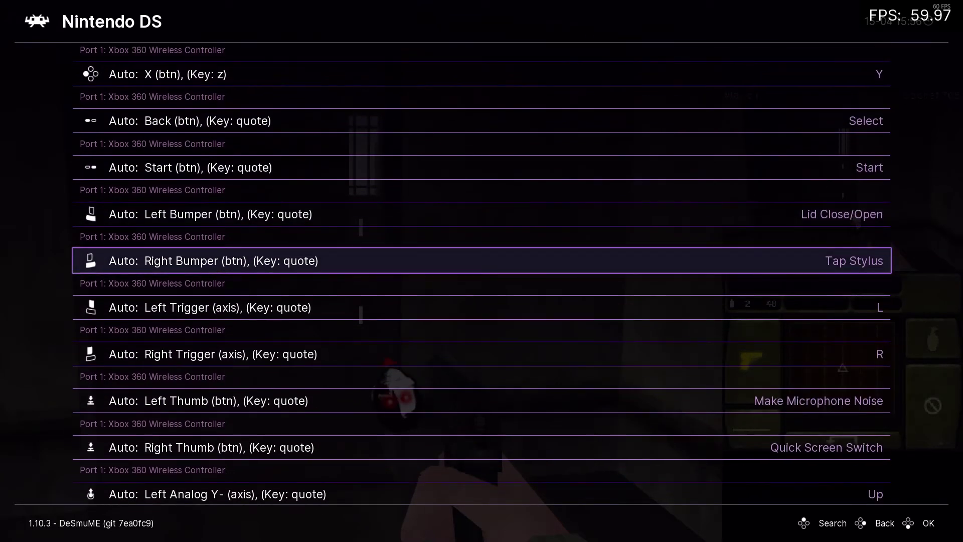
pyautogui.press('Down')
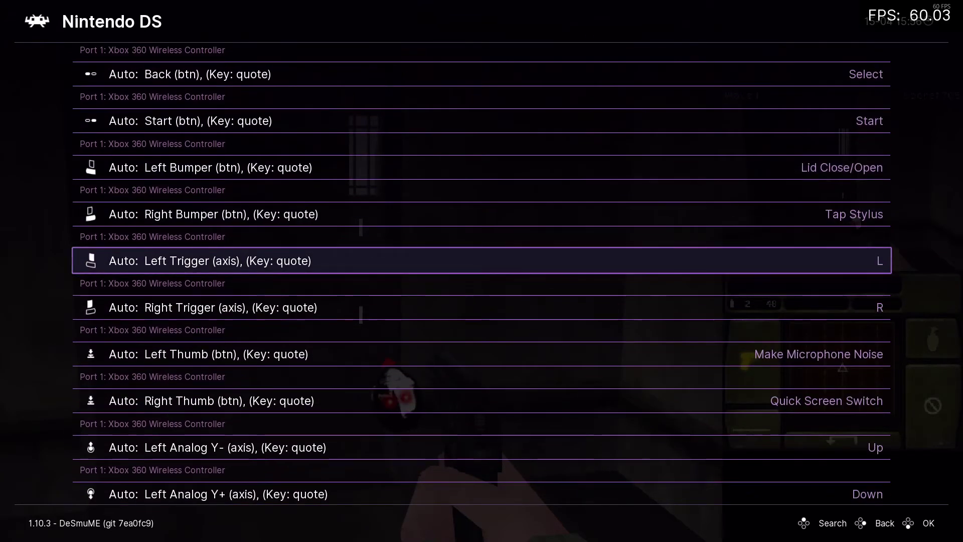
pyautogui.press('Down')
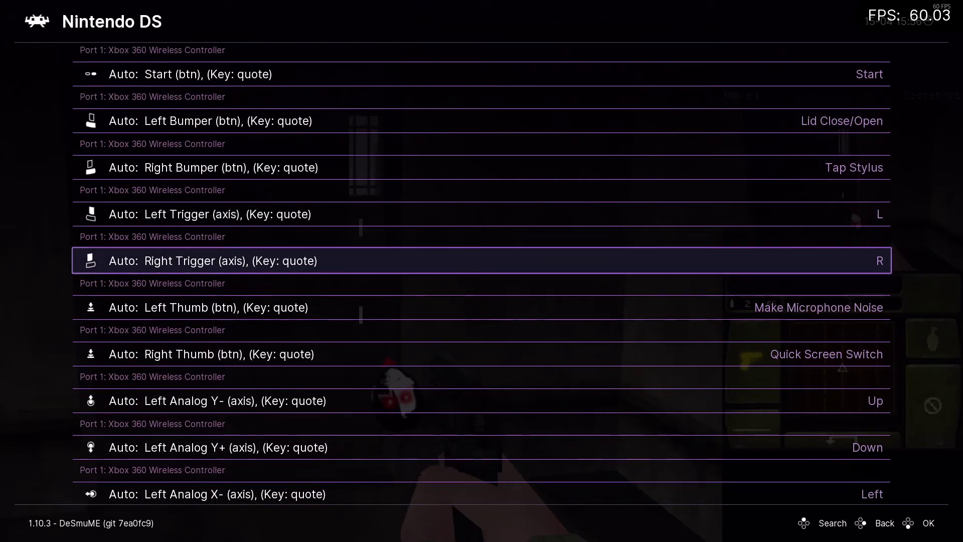
# Leave the Port 1 control mappings and return to the Quick Menu of the running game
pyautogui.press('BackSpace')
pyautogui.press('Down')
pyautogui.press('Up')
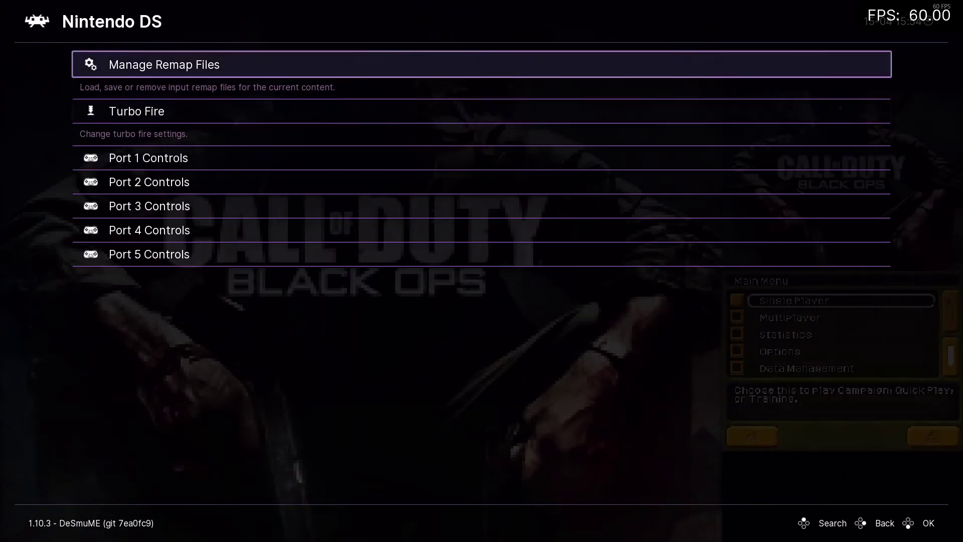
pyautogui.press('Down')
pyautogui.press('Up')
pyautogui.press('Down')
pyautogui.press('Down')
pyautogui.press('Up')
pyautogui.press('Up')
pyautogui.press('BackSpace')
pyautogui.press('BackSpace')
pyautogui.press('Return')
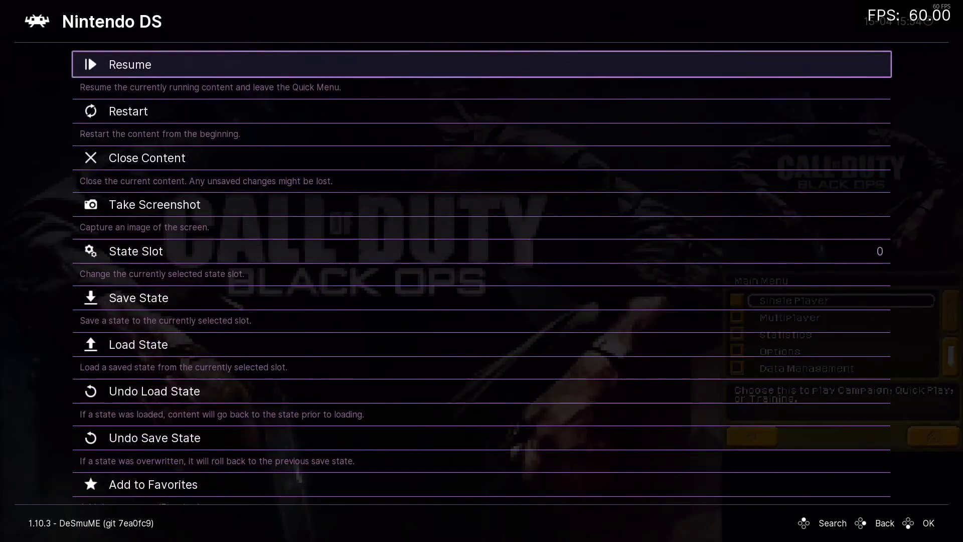
# Resume the running Call of Duty: Black Ops game
pyautogui.press('Up')
pyautogui.press('Down')
pyautogui.press('Return')
# Browse the entries of the game's Main Menu, ending on Single Player
pyautogui.press('Up')
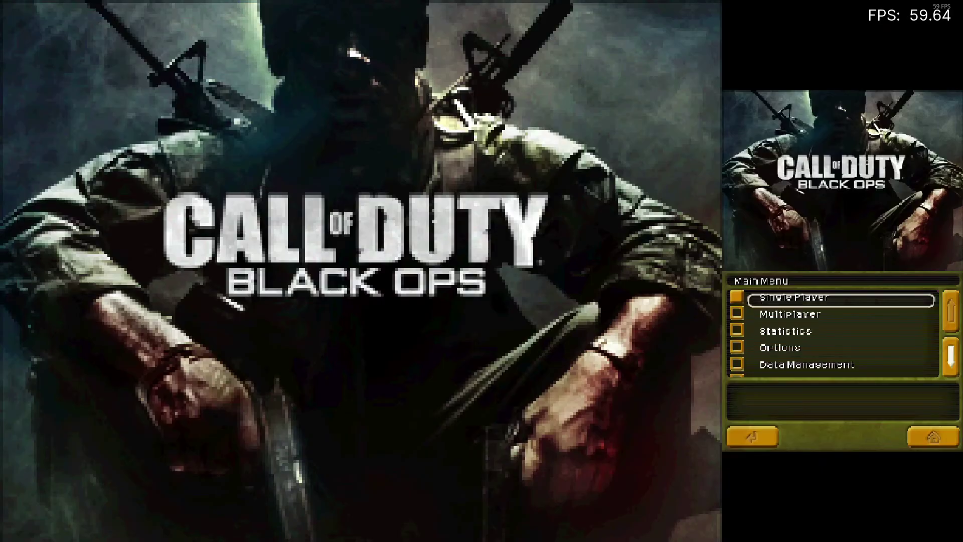
pyautogui.press('Up')
pyautogui.press('Up')
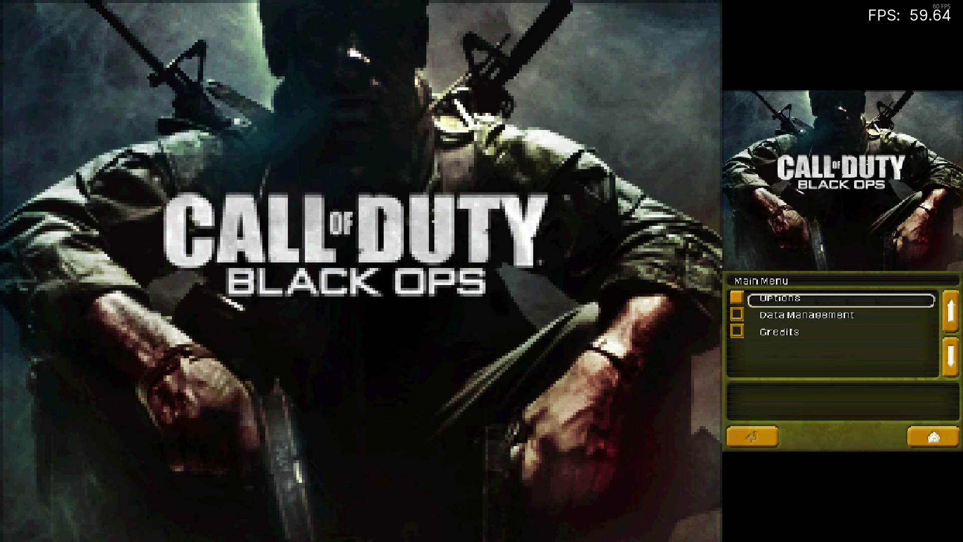
pyautogui.press('Up')
pyautogui.press('Up')
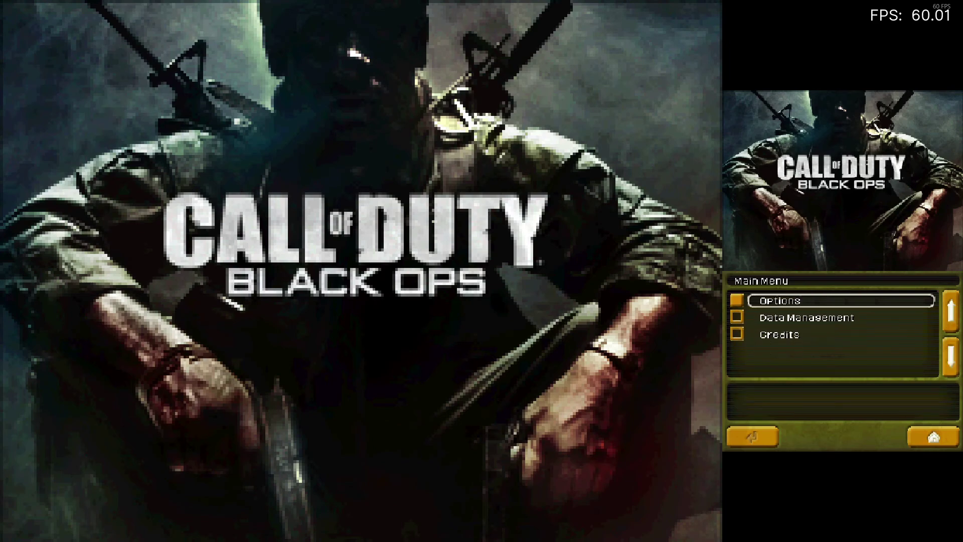
pyautogui.press('Down')
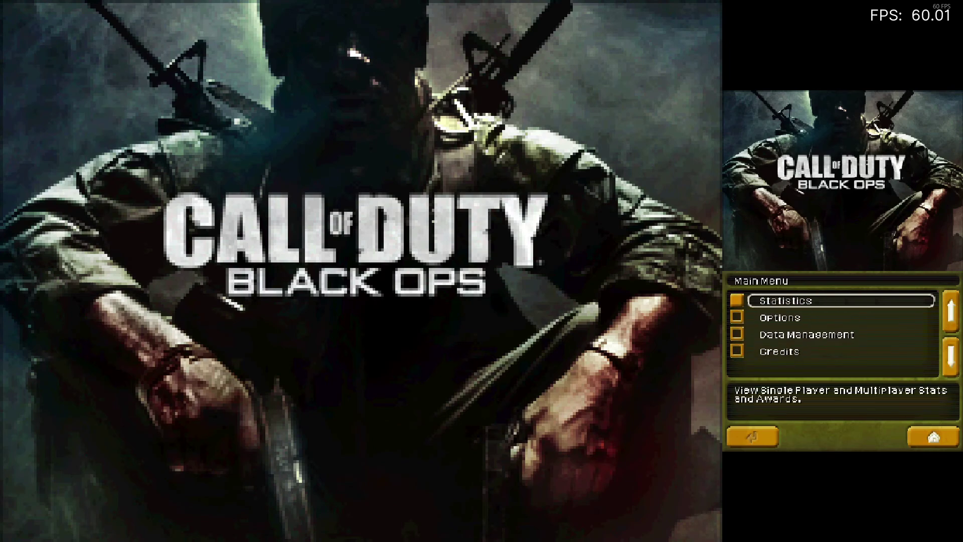
pyautogui.press('Up')
pyautogui.press('Up')
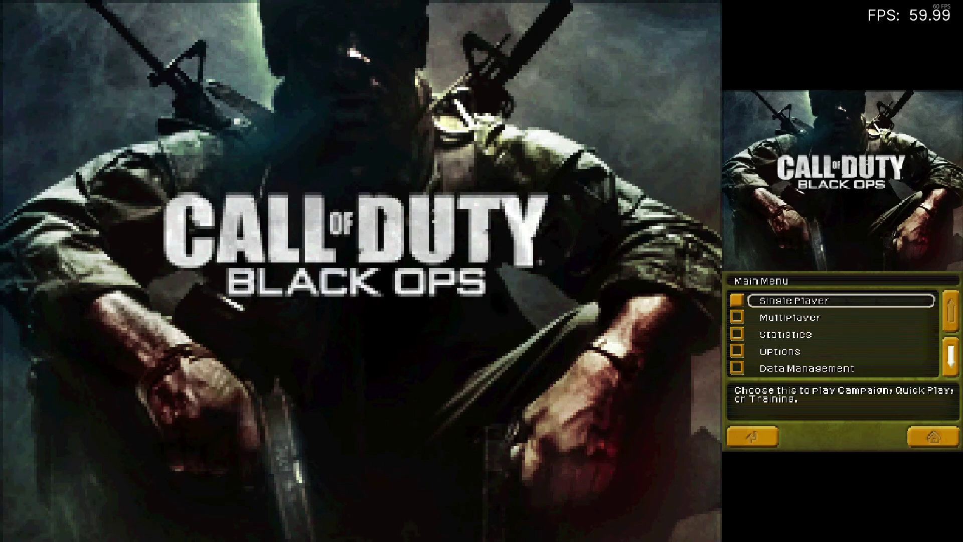
# Open the game's Options, look through its control and turn speed settings, and return to the Main Menu
pyautogui.press('Down')
pyautogui.press('Down')
pyautogui.press('Down')
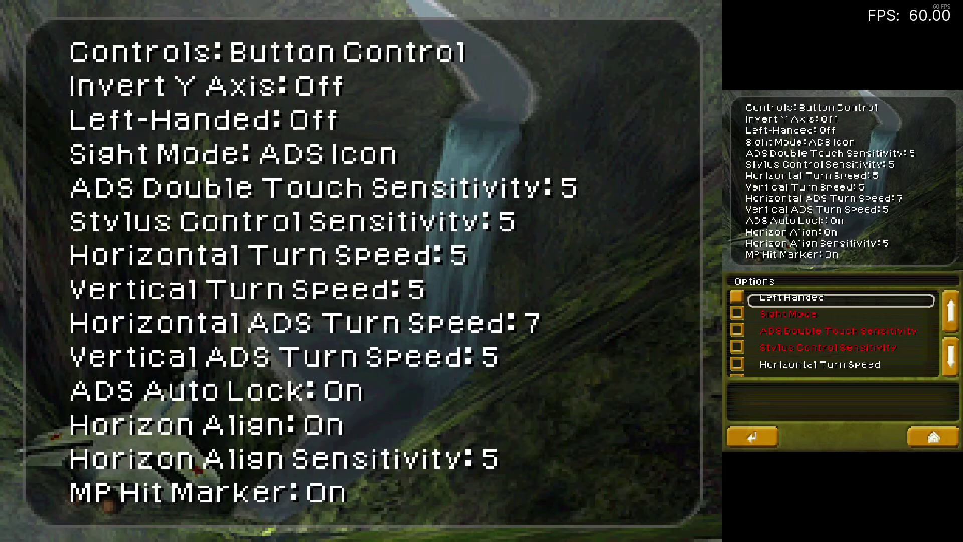
pyautogui.press('Down')
pyautogui.press('Down')
pyautogui.press('Down')
pyautogui.press('Down')
pyautogui.press('Down')
pyautogui.press('Down')
pyautogui.press('Down')
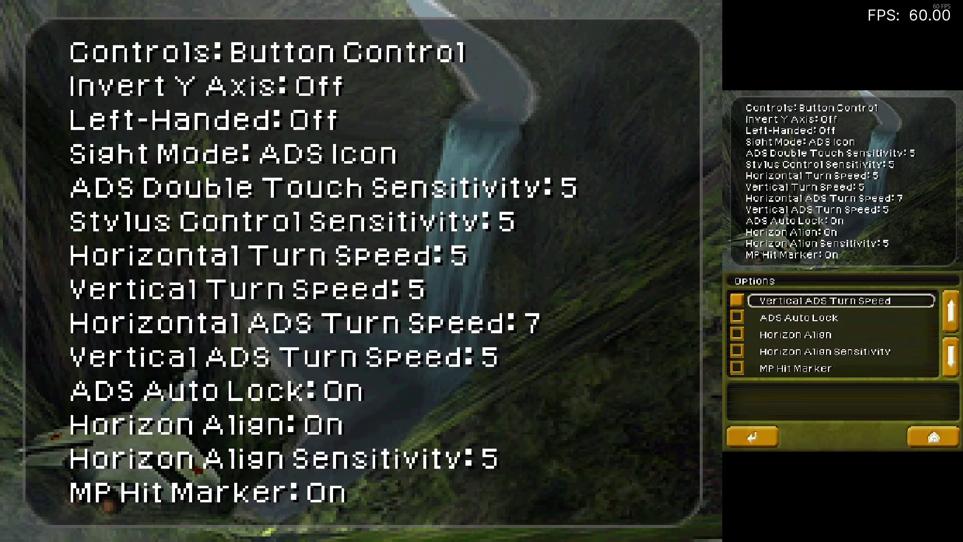
pyautogui.press('Down')
pyautogui.press('x')
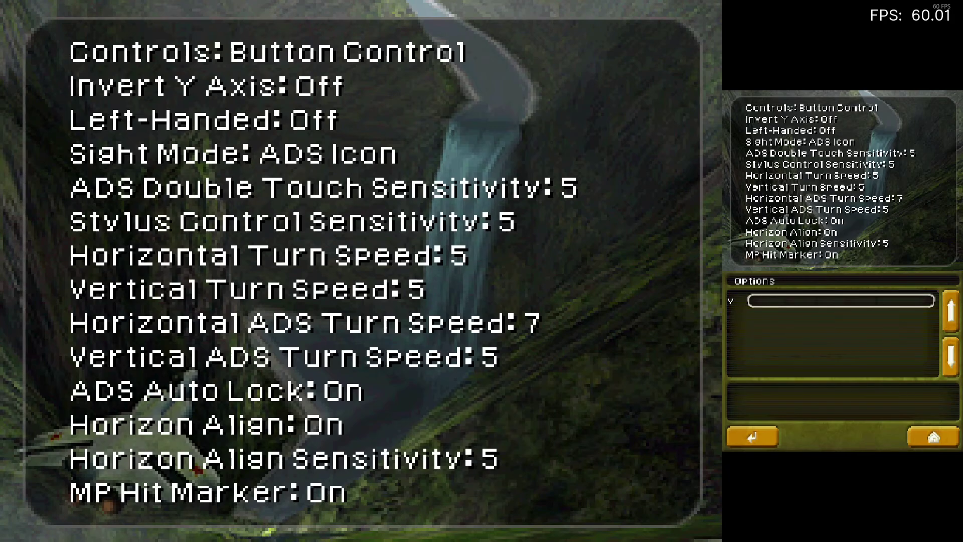
pyautogui.press('z')
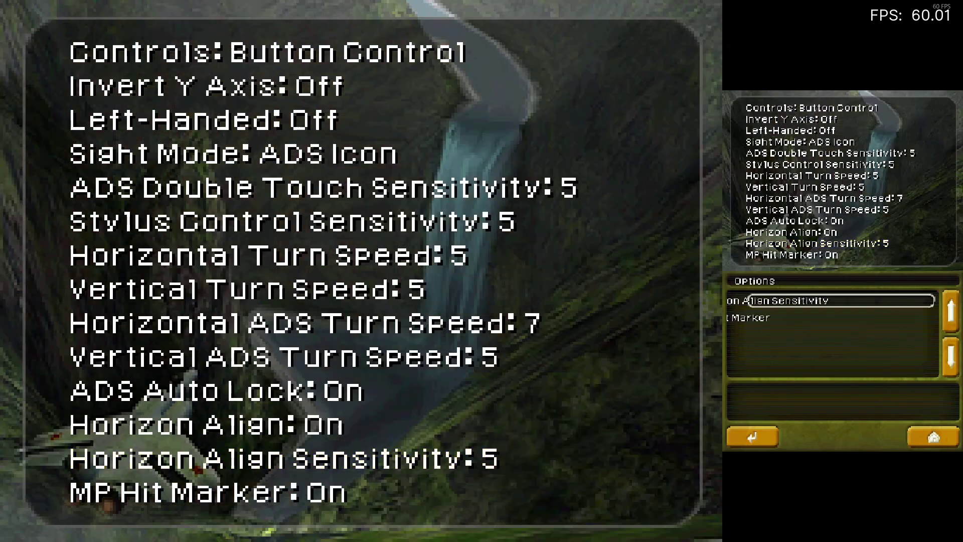
pyautogui.press('z')
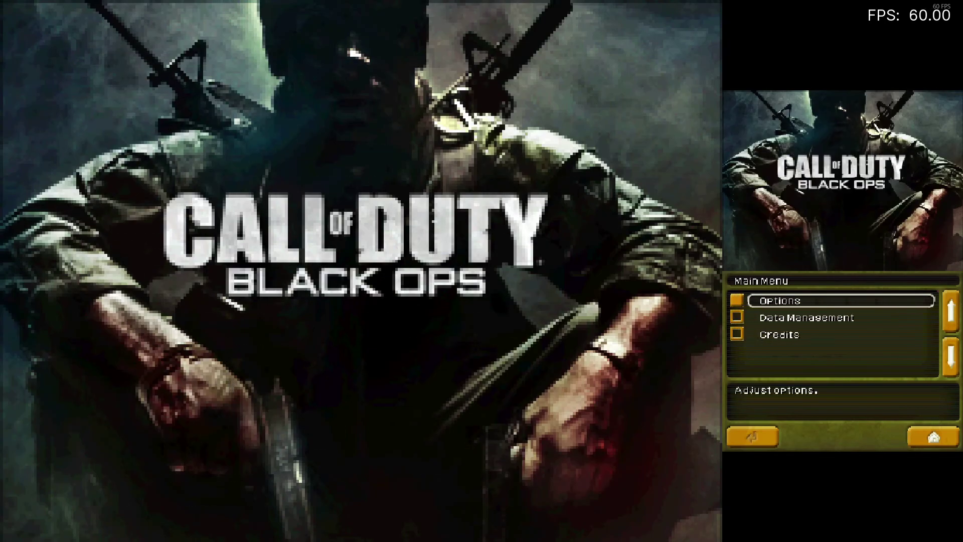
# Start a Zombie Mode game from the Single Player modes
pyautogui.press('Up')
pyautogui.press('Up')
pyautogui.press('Up')
pyautogui.press('x')
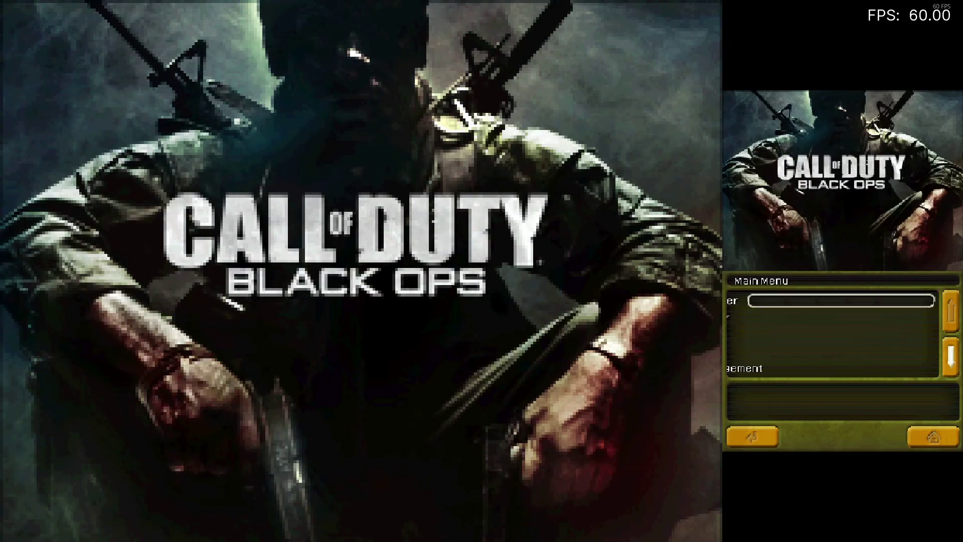
pyautogui.press('Down')
pyautogui.press('Down')
pyautogui.press('Down')
pyautogui.press('Down')
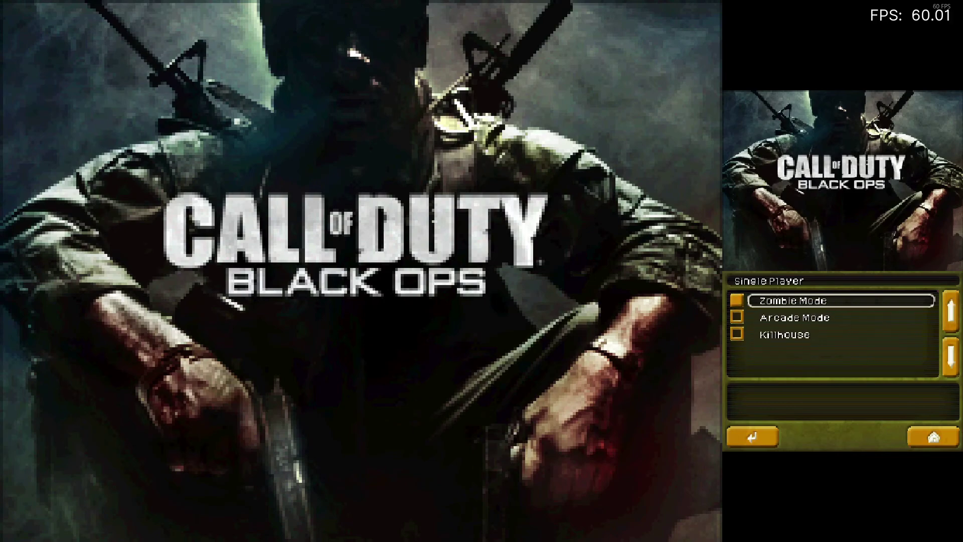
pyautogui.press('Return')
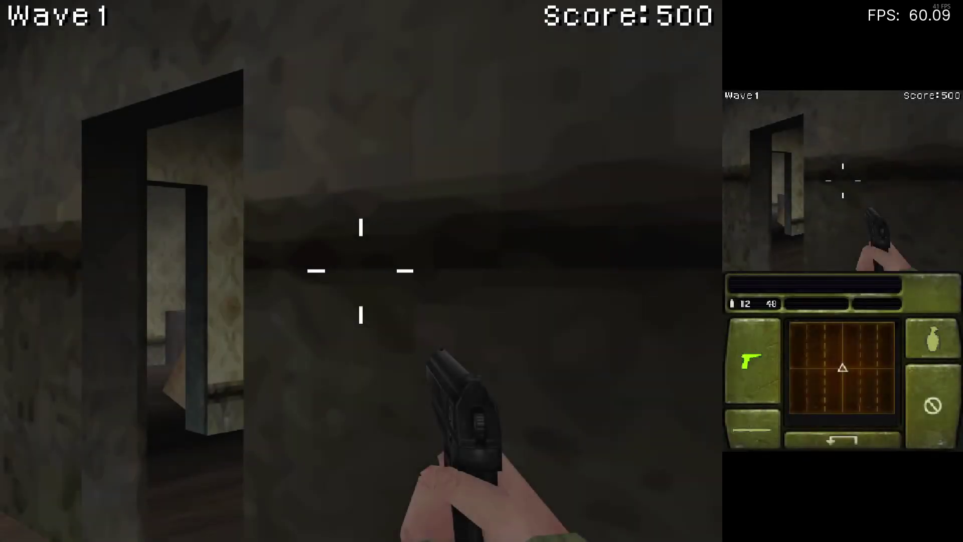
# Walk and turn through the rooms of the Zombie Mode map to try out the controls
pyautogui.press('Left')
pyautogui.press('Up')
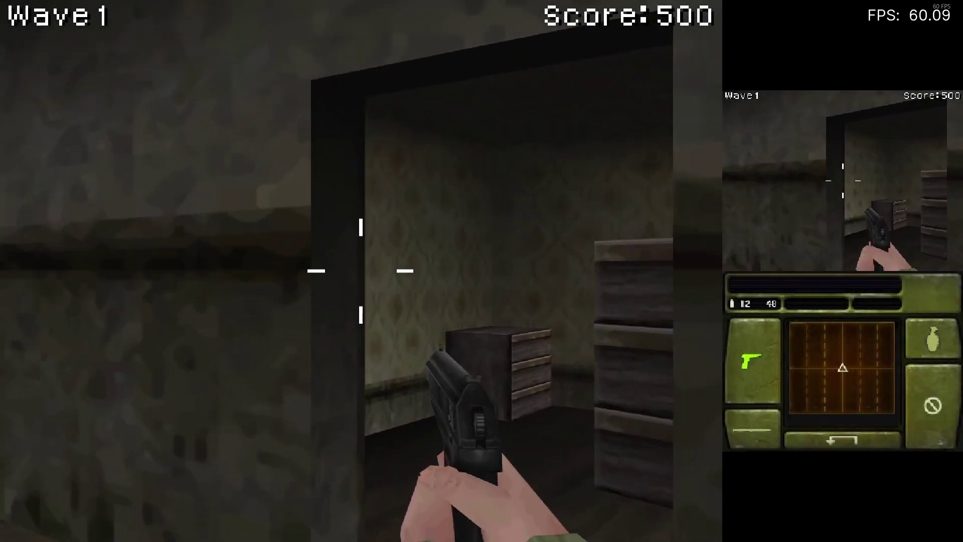
pyautogui.press('Up')
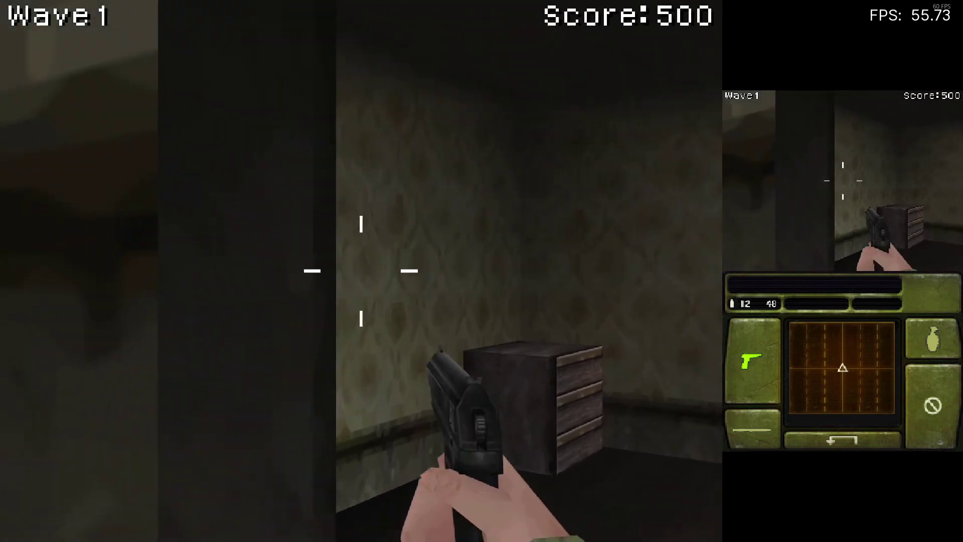
pyautogui.press('Left')
pyautogui.press('Up')
pyautogui.press('Left')
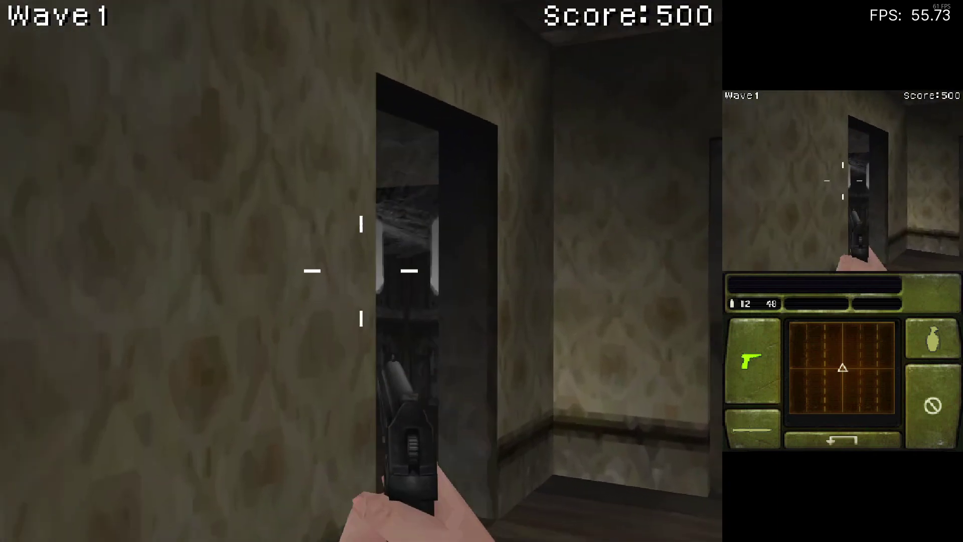
pyautogui.press('Left')
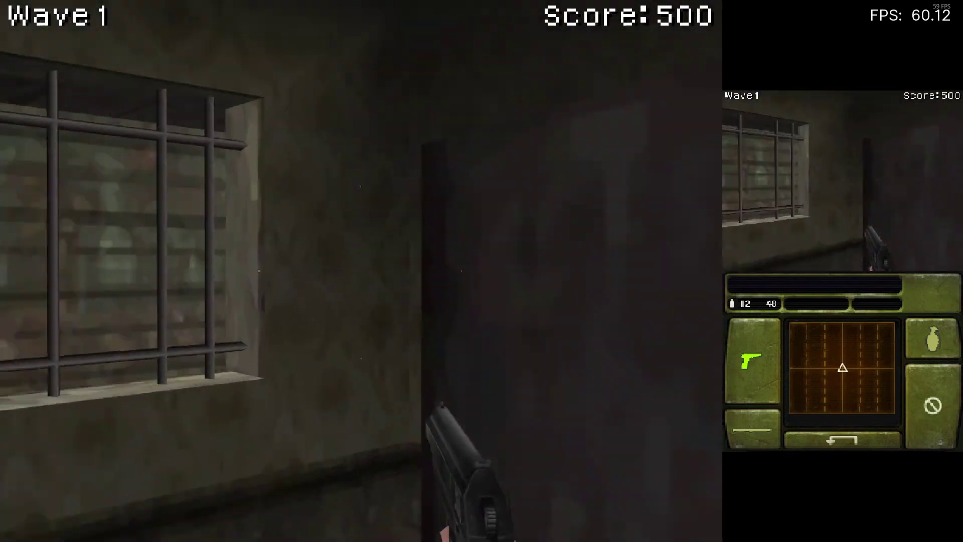
pyautogui.press('Right')
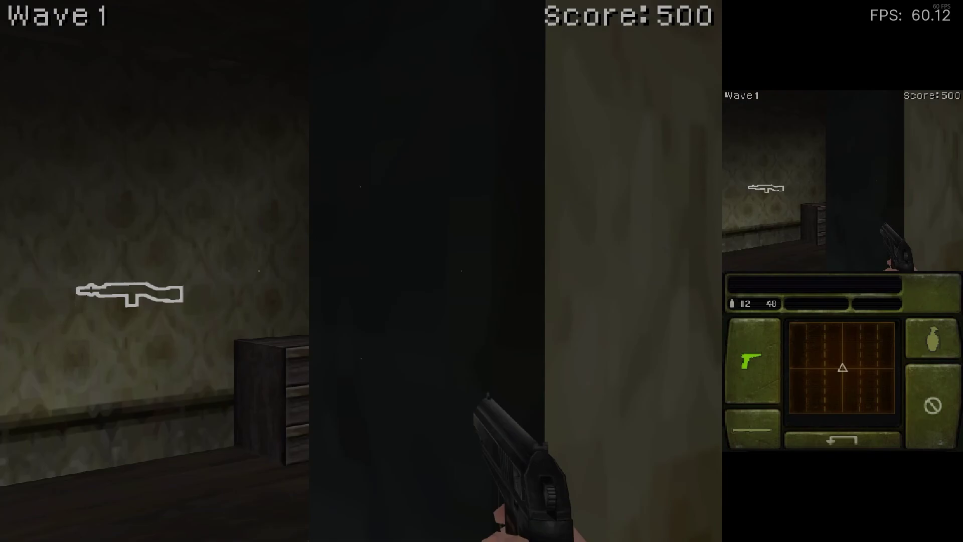